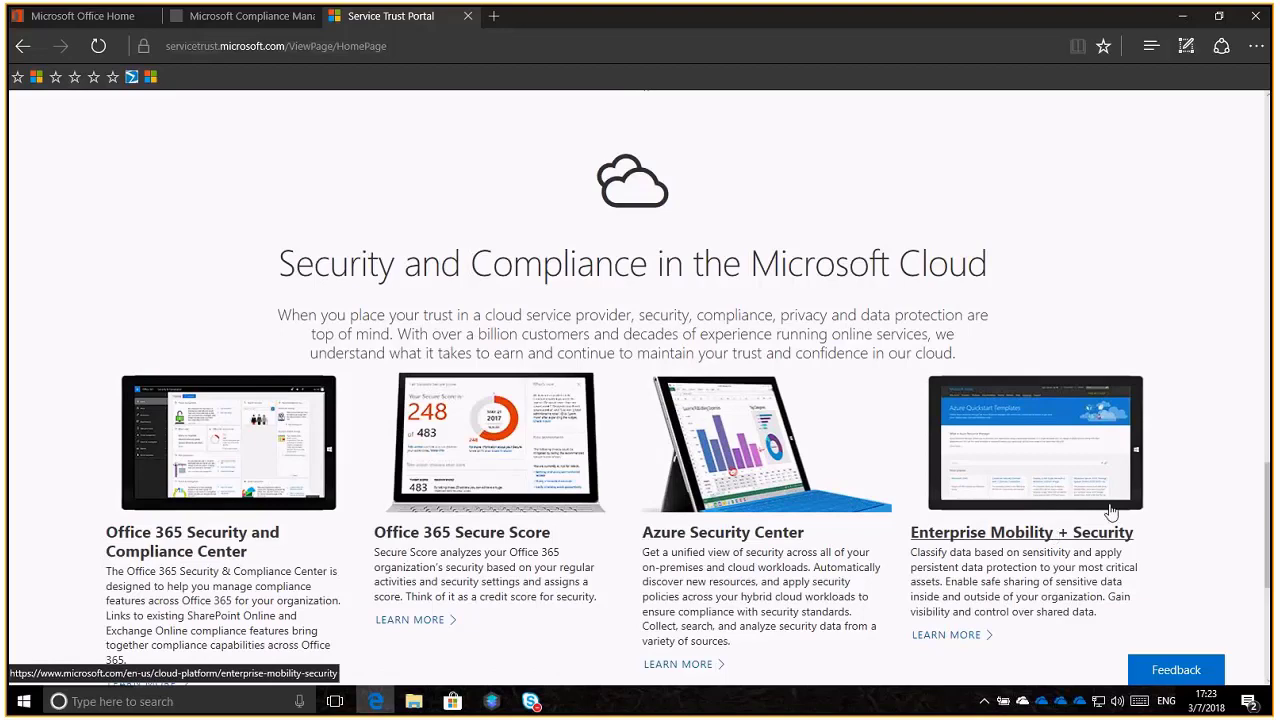
# Step: Return to the Office 365 home page and open the Security & Compliance center
pyautogui.moveTo(1268, 505); pyautogui.dragTo(183, 38)
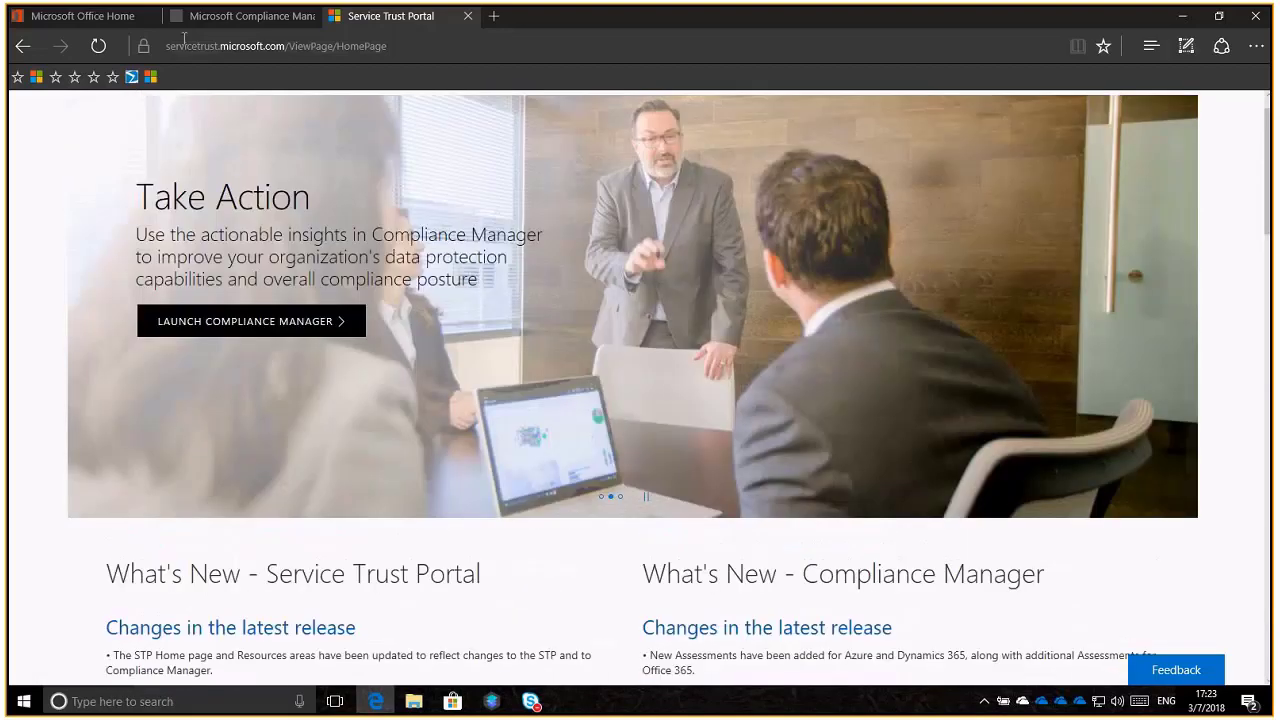
pyautogui.click(85, 16)
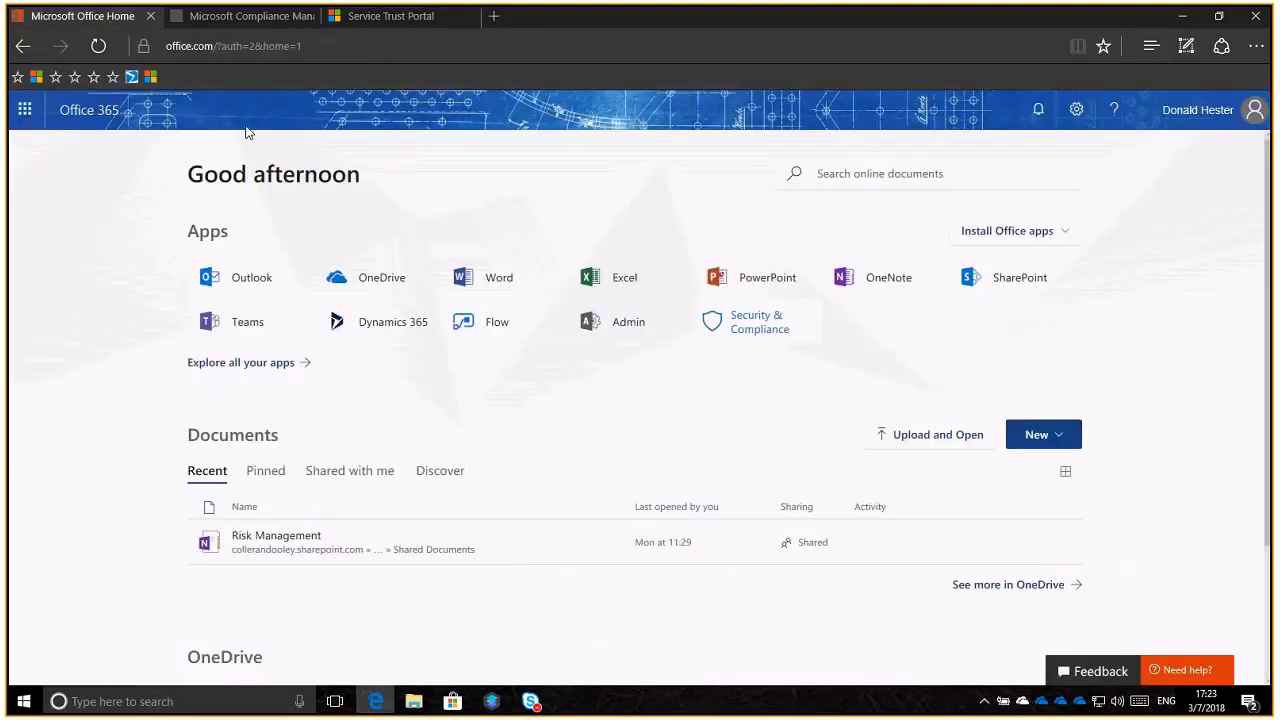
pyautogui.click(757, 331)
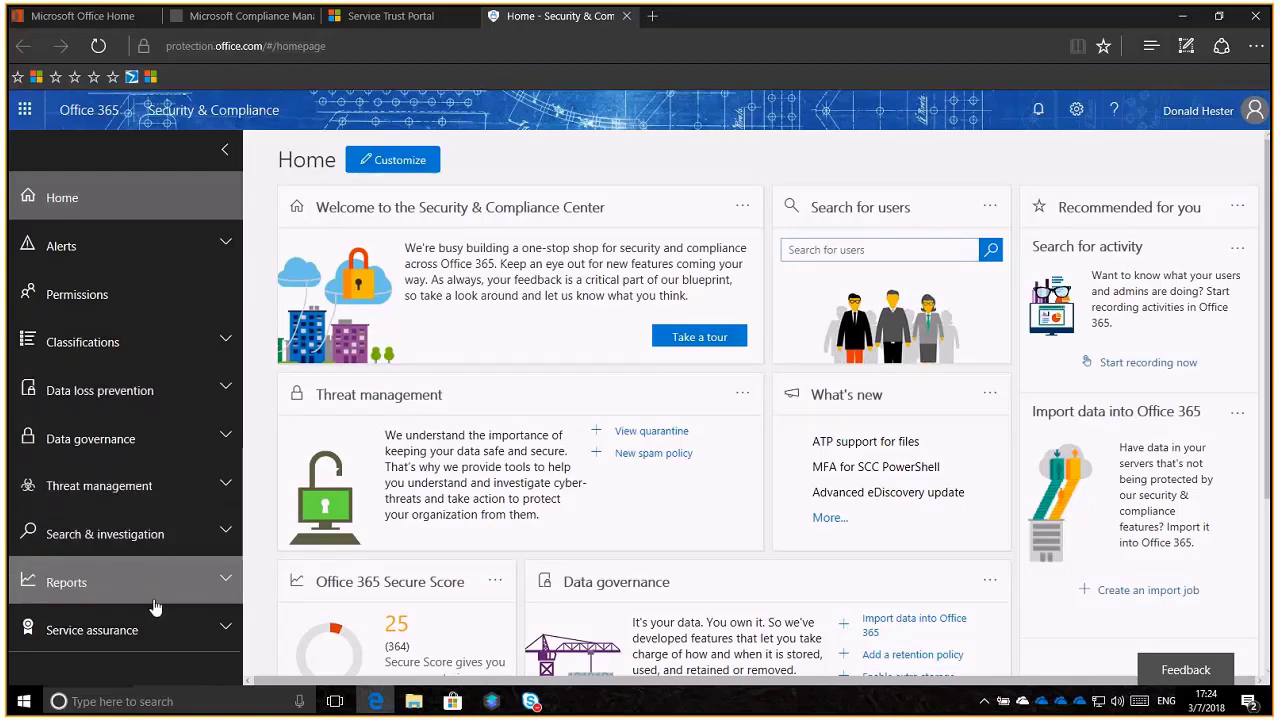
# Step: Expand the Service assurance section and open its Dashboard
pyautogui.click(223, 630)
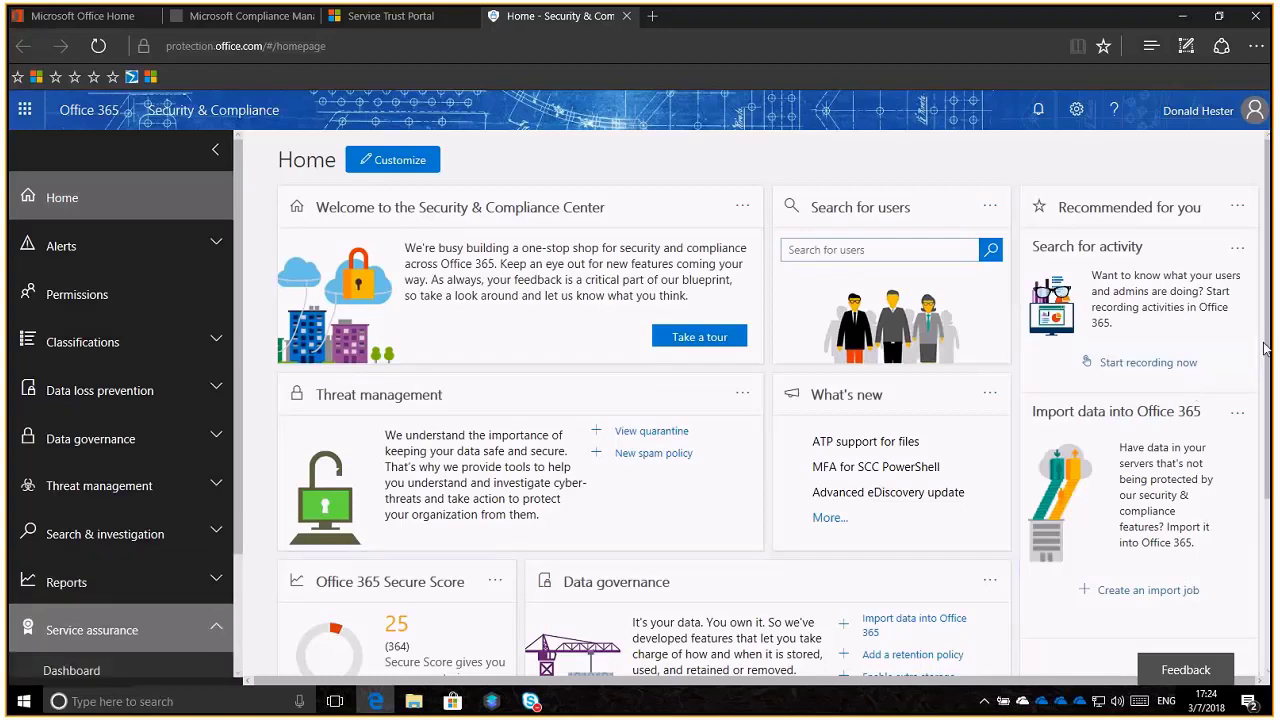
pyautogui.scroll(-2, 275, 436)
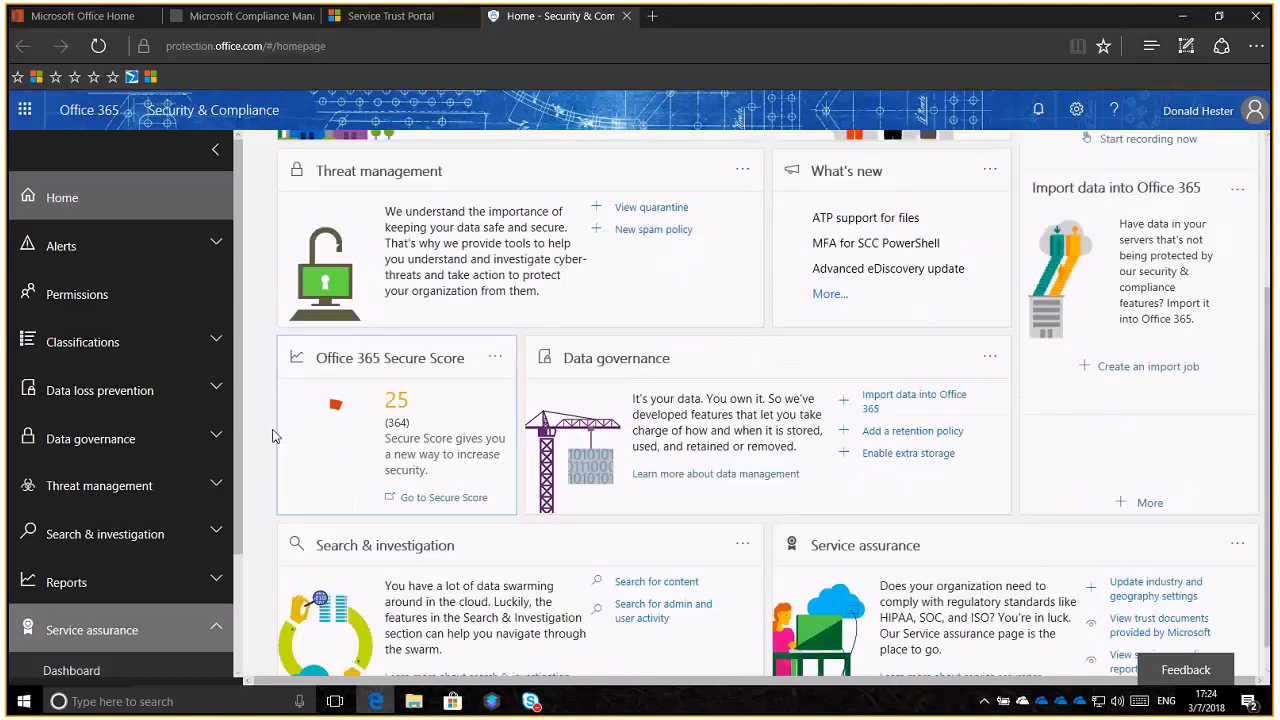
pyautogui.scroll(-2, 120, 480)
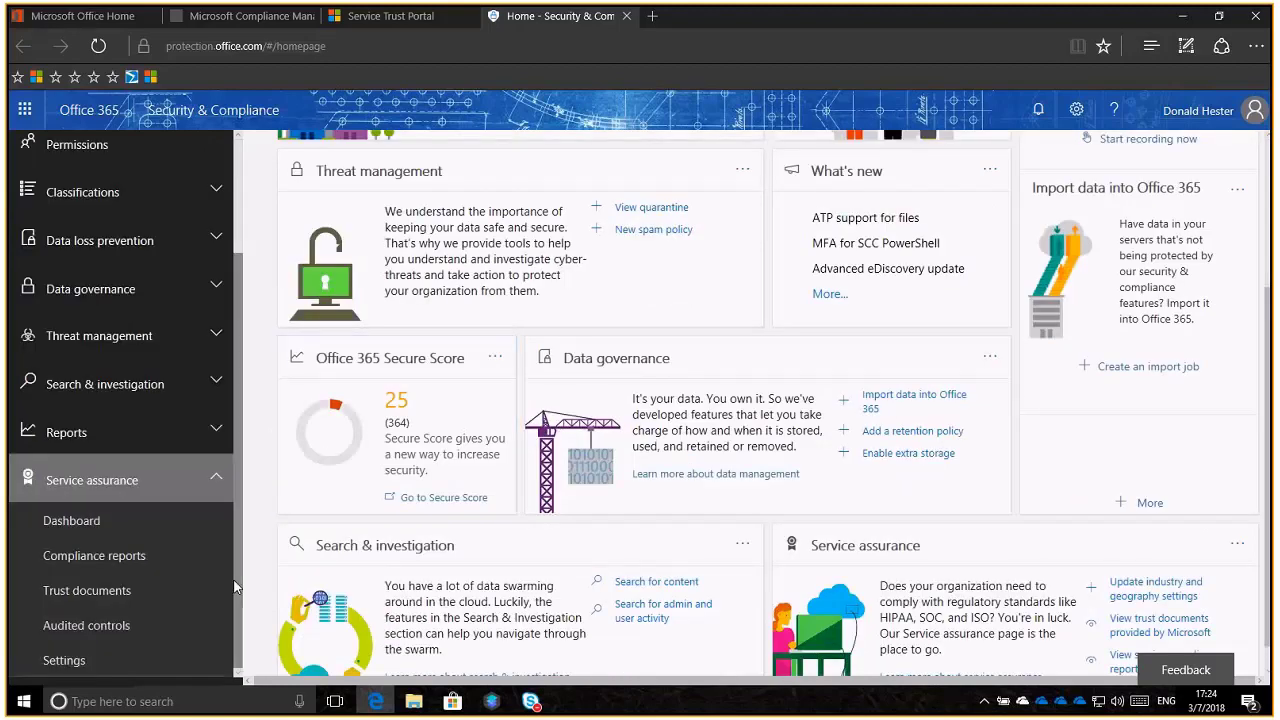
pyautogui.click(71, 520)
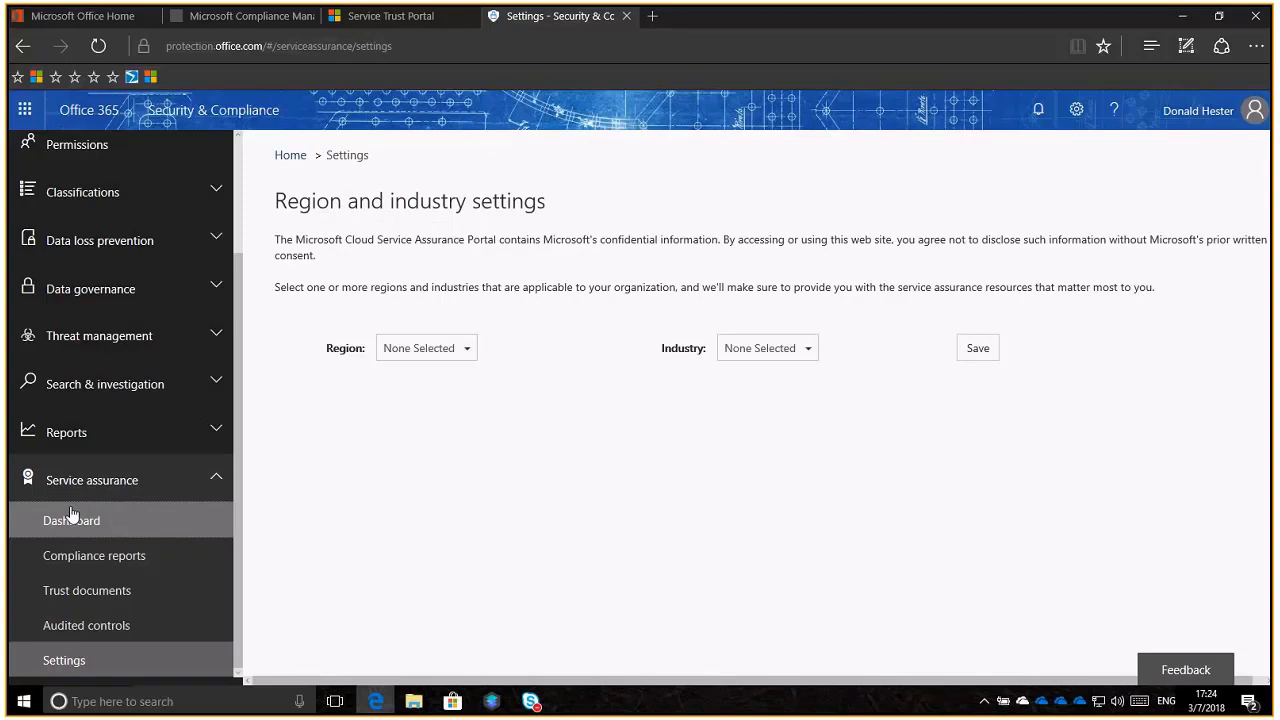
# Step: Set the Service assurance region to North America
pyautogui.click(465, 351)
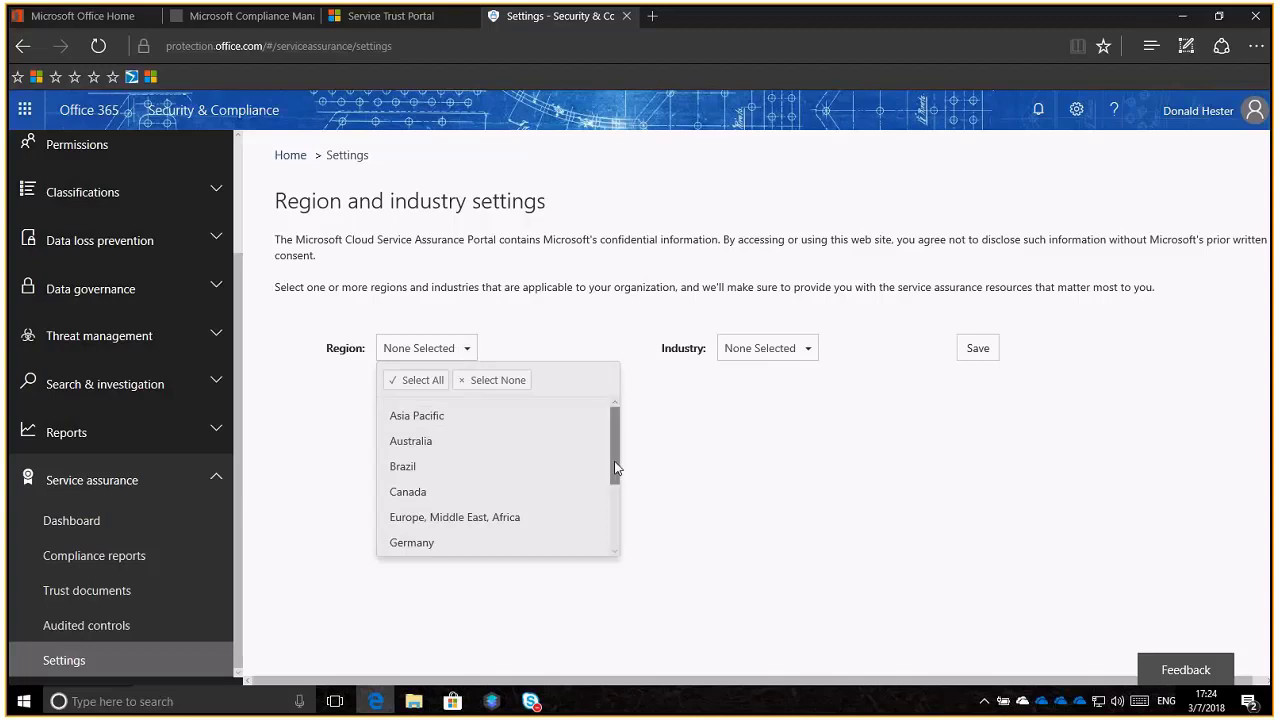
pyautogui.moveTo(613, 470); pyautogui.dragTo(591, 549)
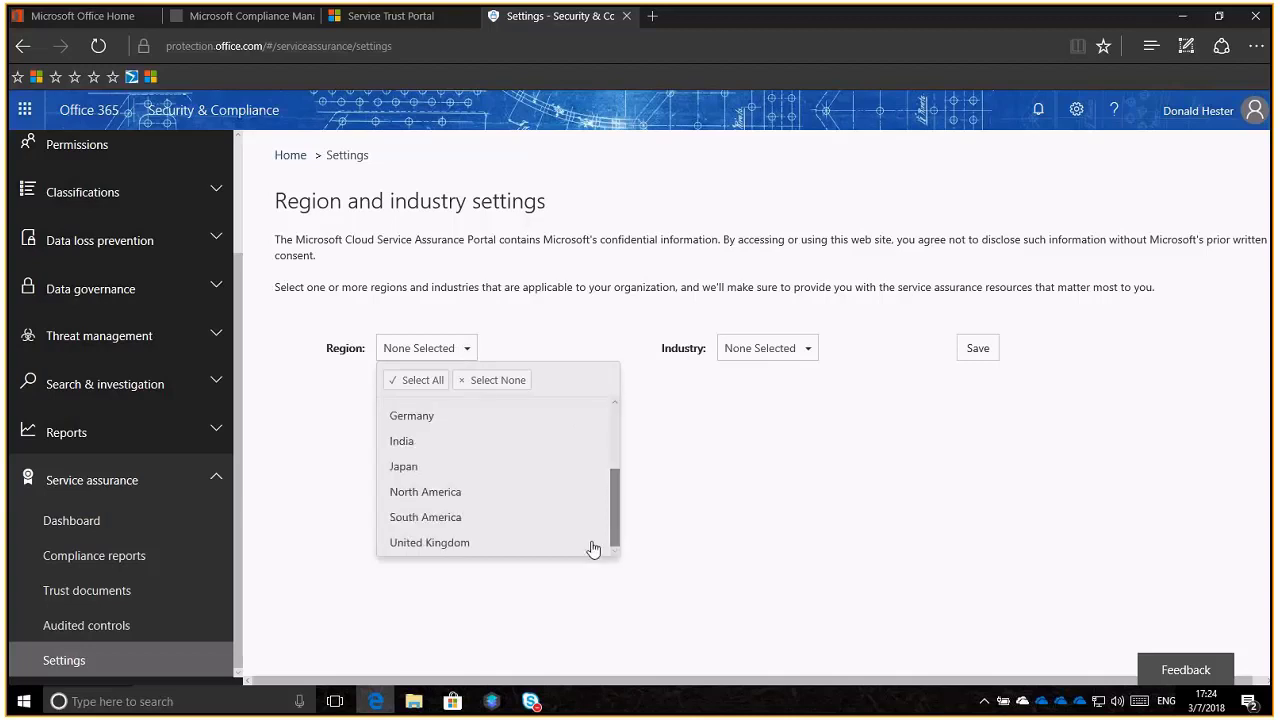
pyautogui.click(443, 495)
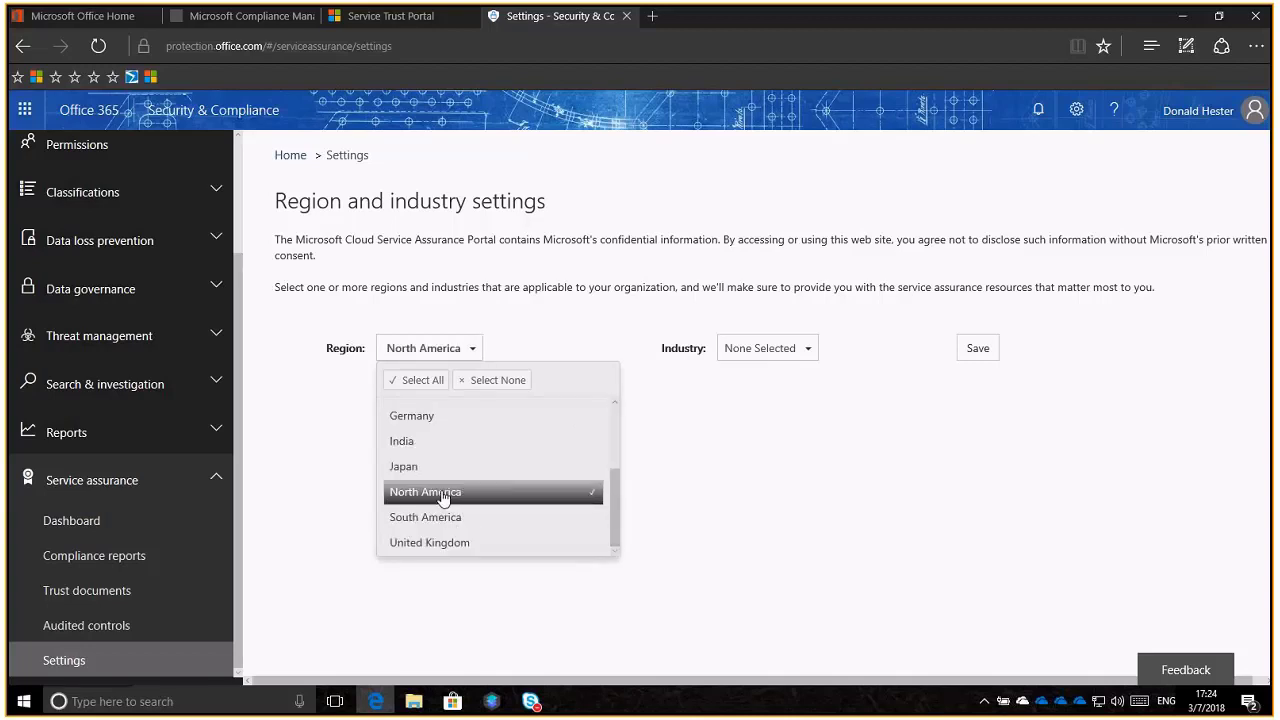
# Step: Set the industry to Technology and save the region and industry settings
pyautogui.click(808, 352)
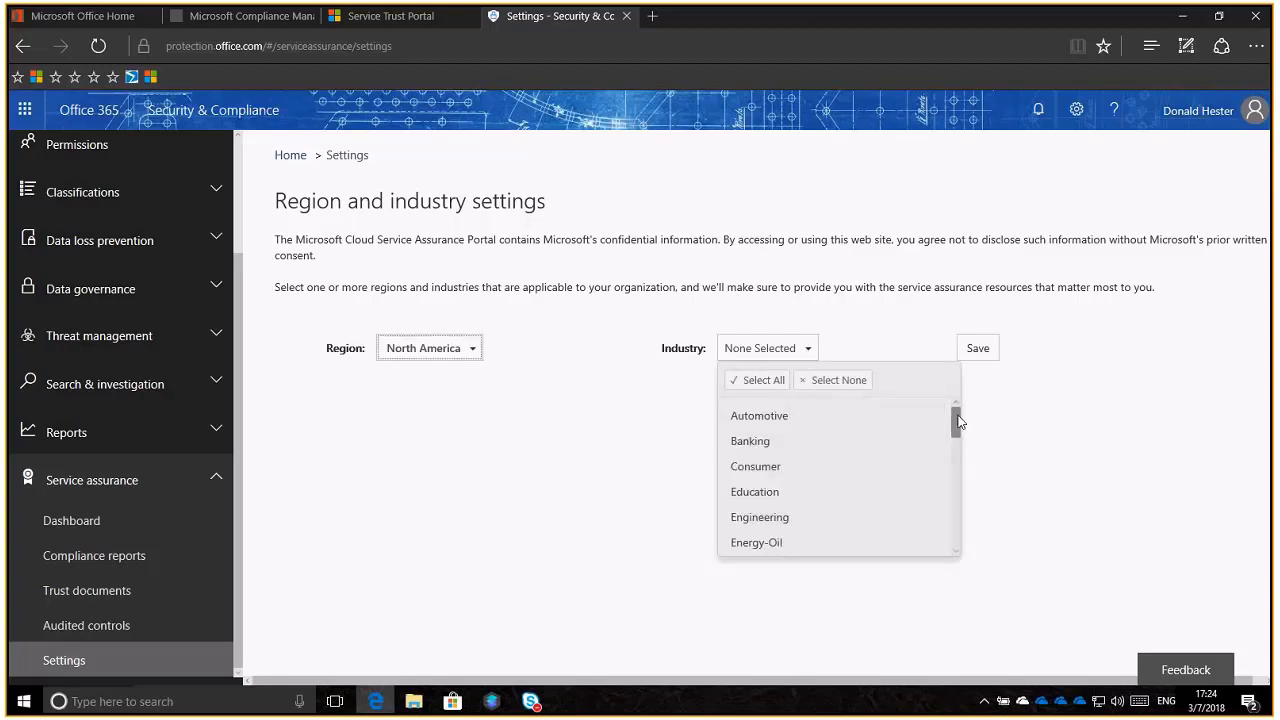
pyautogui.moveTo(957, 422); pyautogui.dragTo(955, 514)
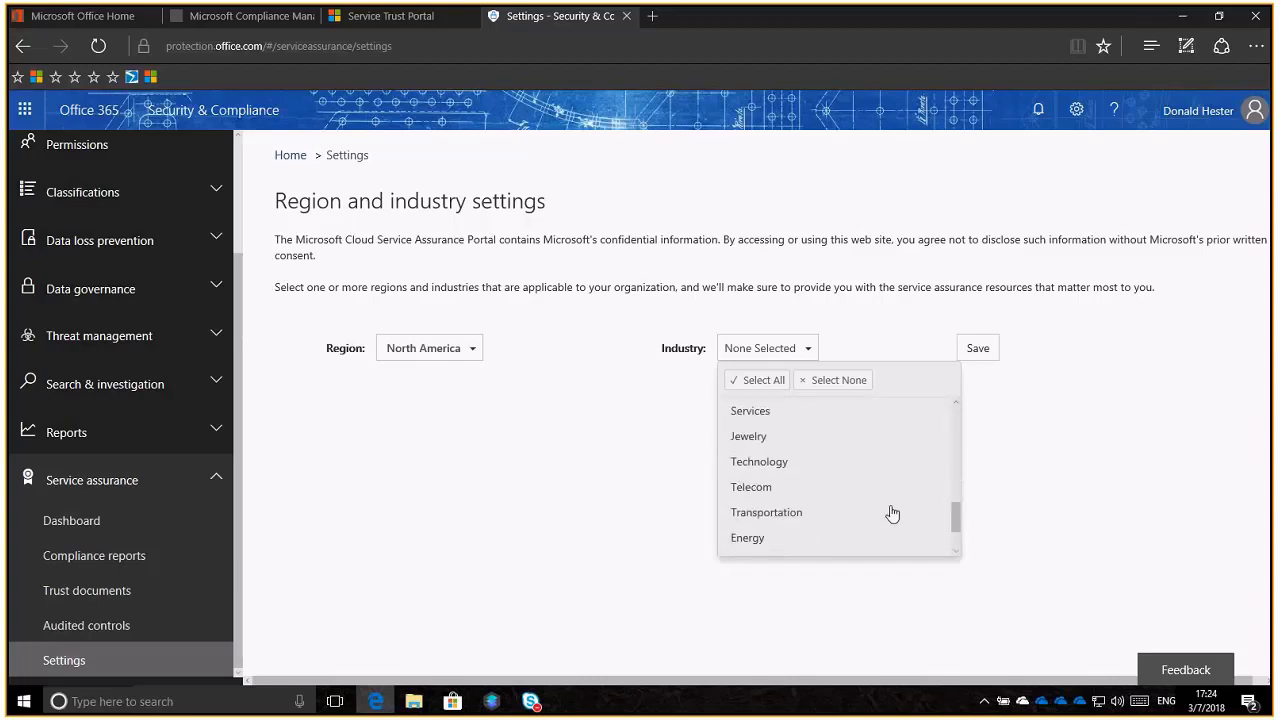
pyautogui.click(772, 470)
pyautogui.click(772, 470)
pyautogui.click(762, 463)
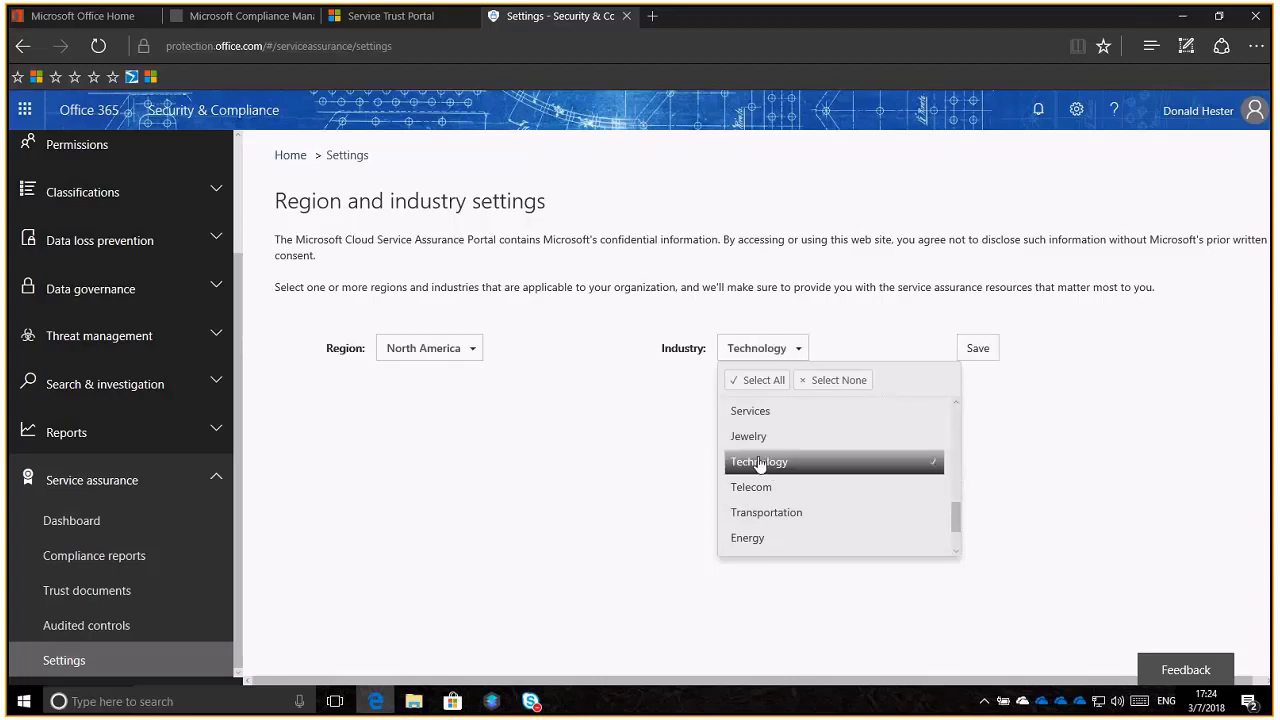
pyautogui.click(980, 348)
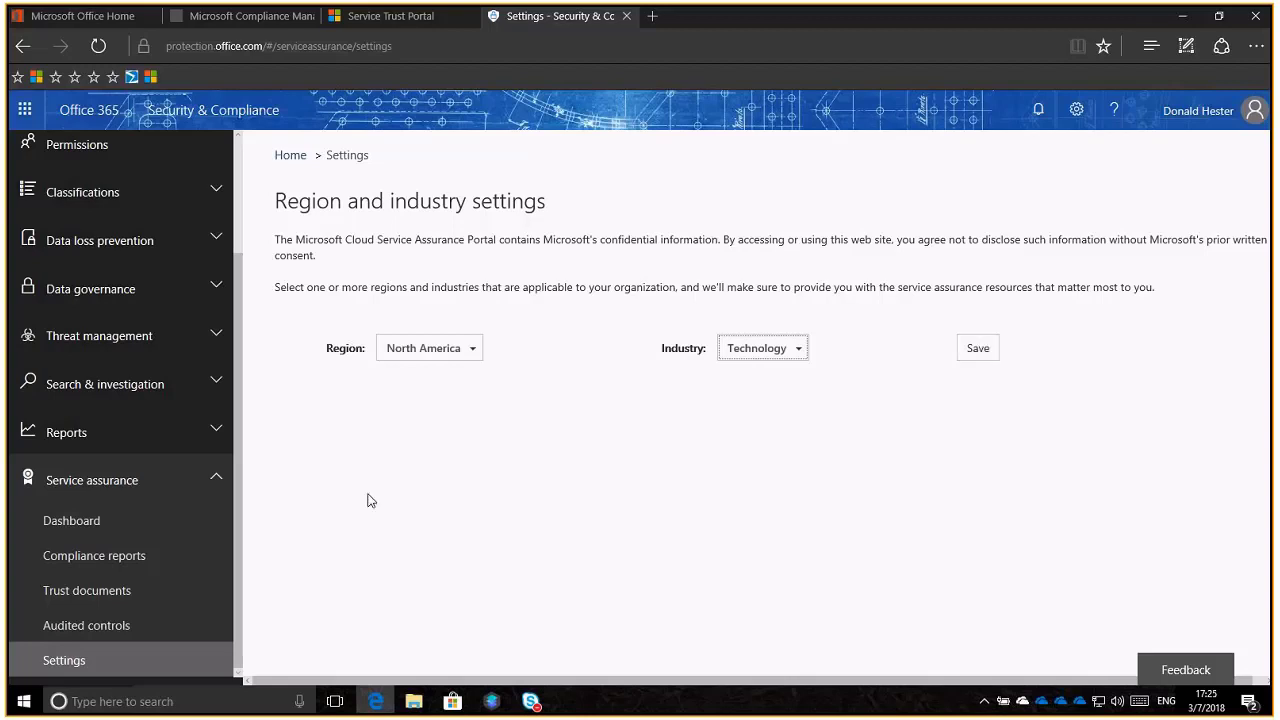
# Step: Review the audited controls list and the trust documents provided by Microsoft
pyautogui.click(87, 625)
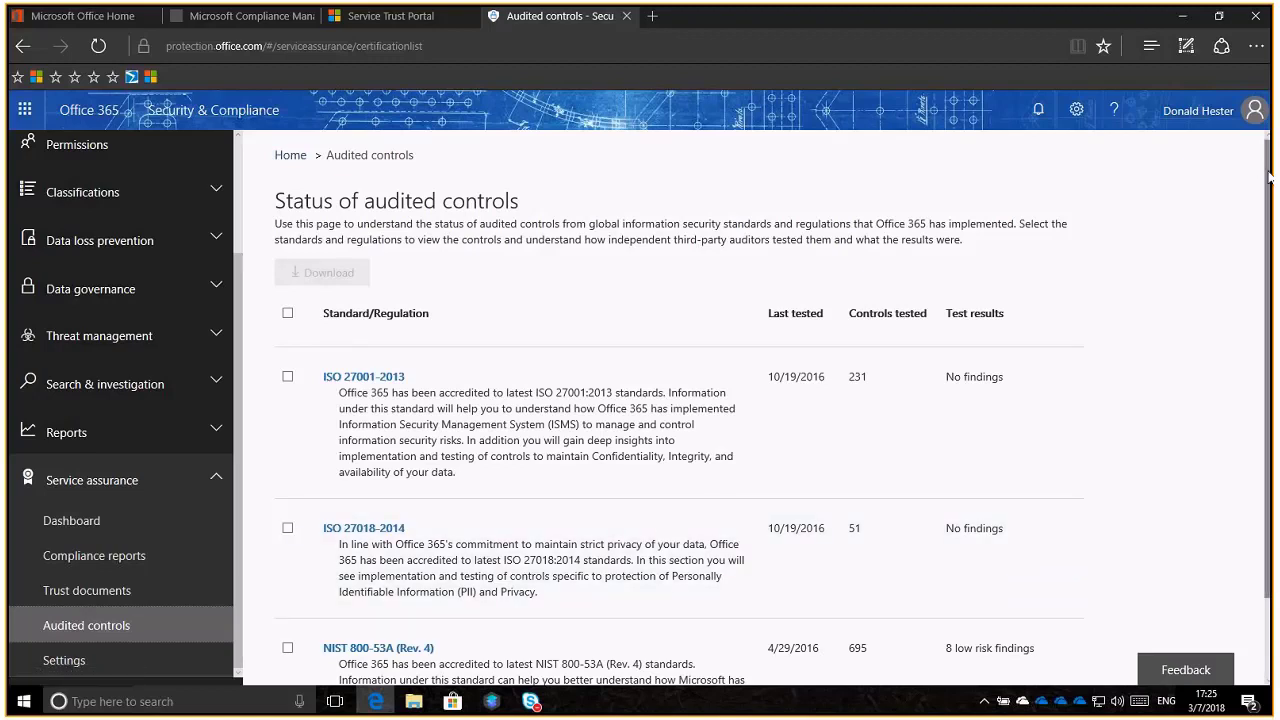
pyautogui.scroll(-1, 1265, 230)
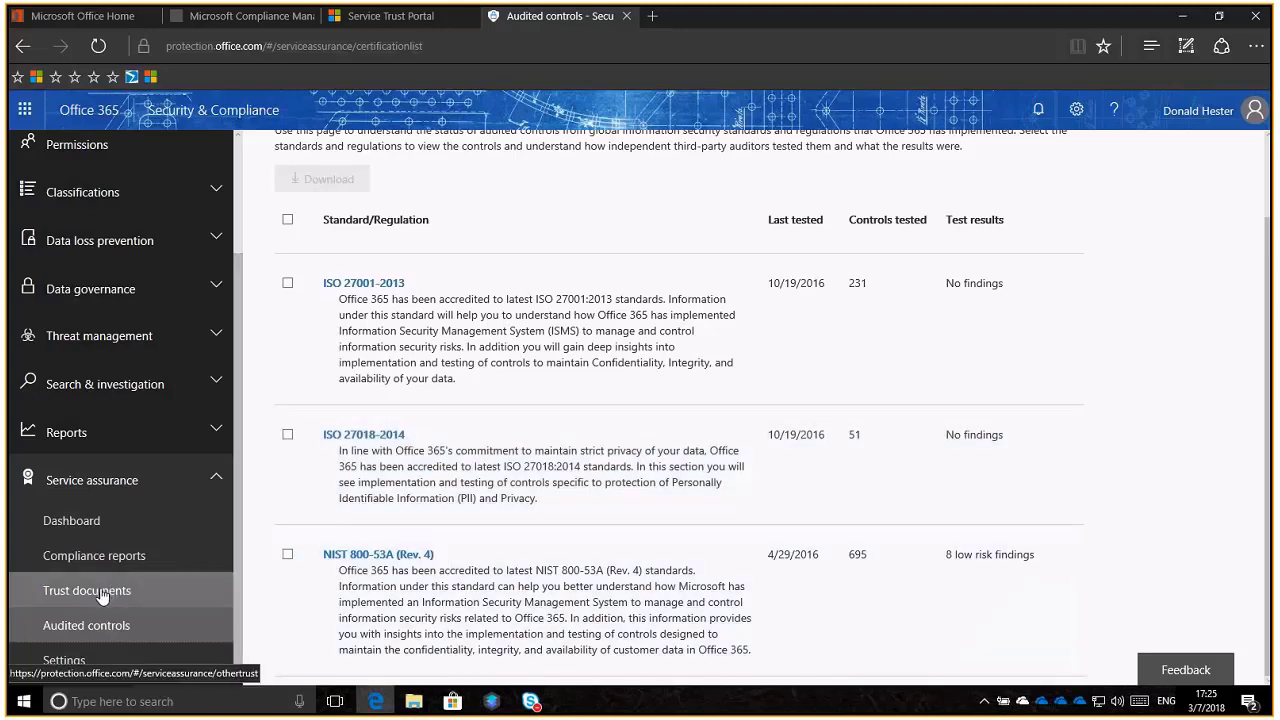
pyautogui.click(100, 592)
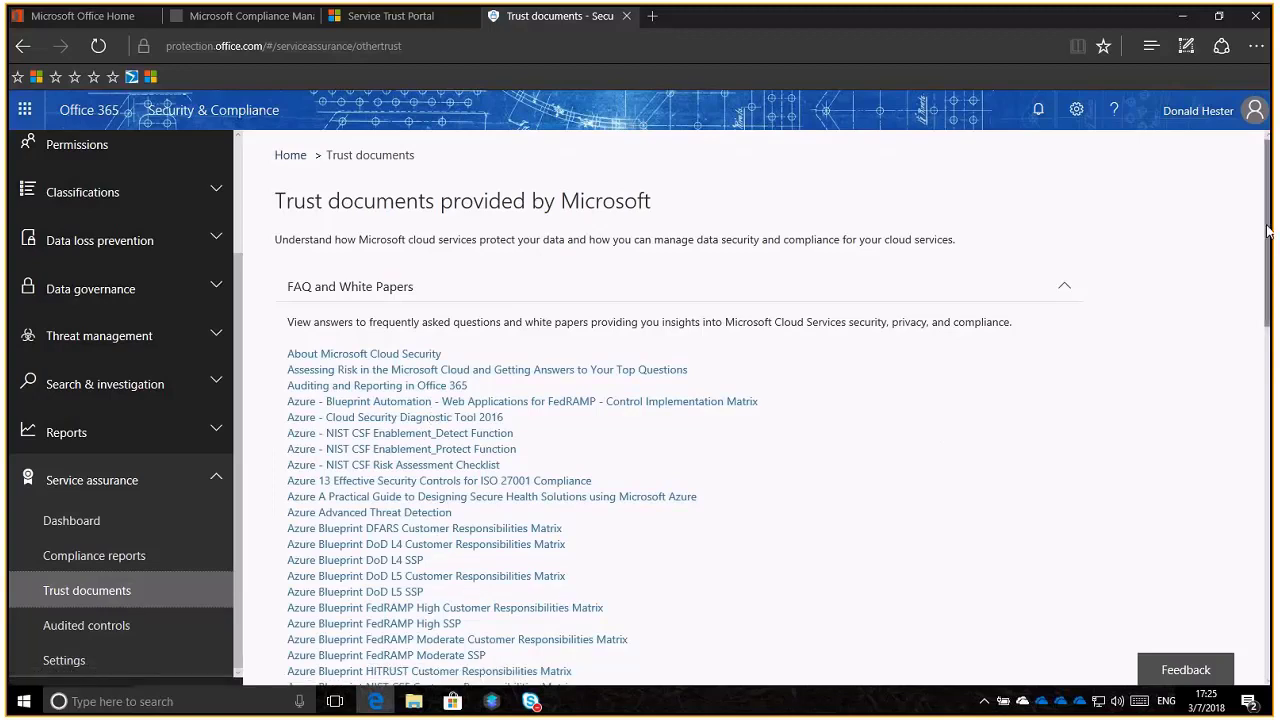
pyautogui.moveTo(1267, 230); pyautogui.dragTo(1272, 441)
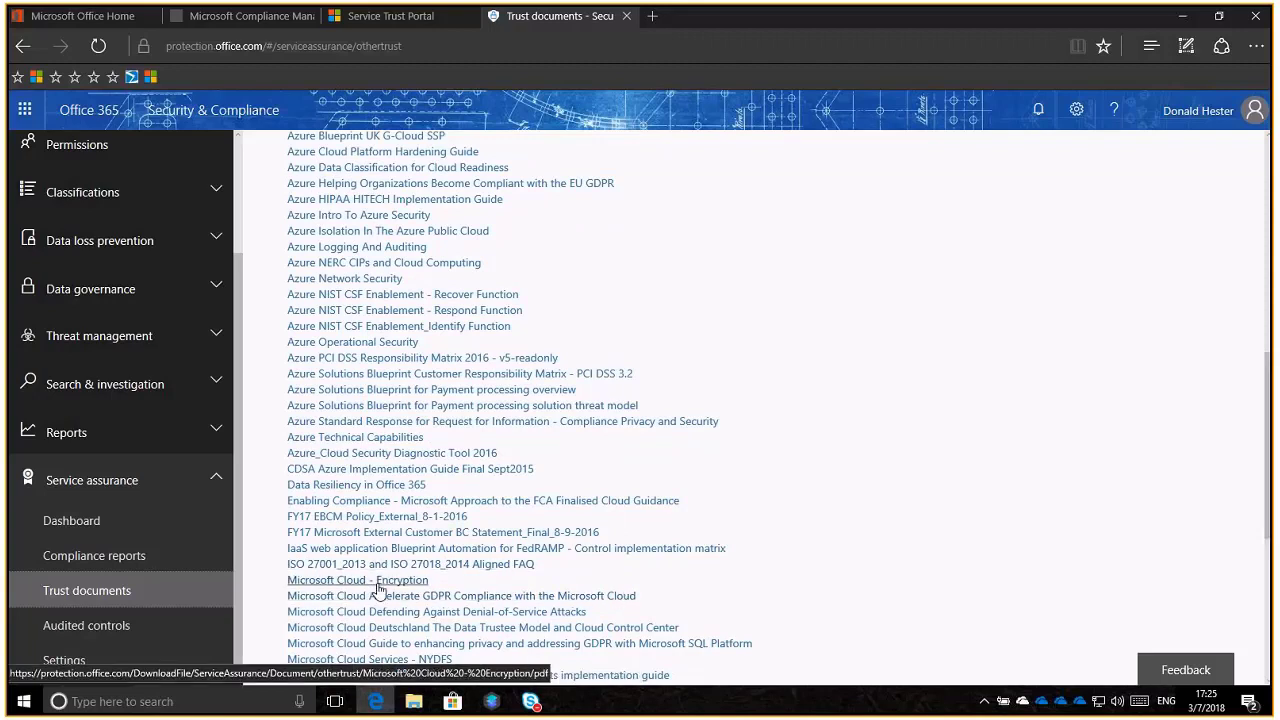
# Step: Open the service compliance reports and browse the SOC / SSAE 16 Reports list to the Office 365 entries
pyautogui.click(90, 556)
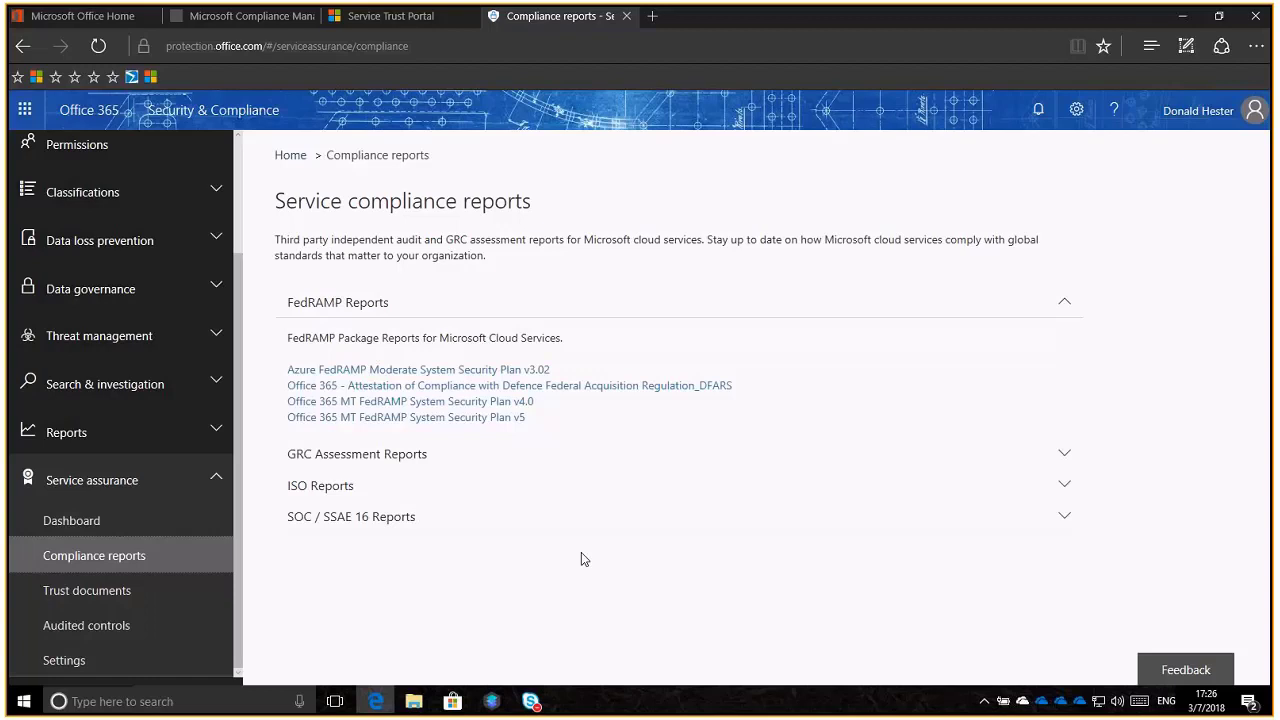
pyautogui.click(1064, 519)
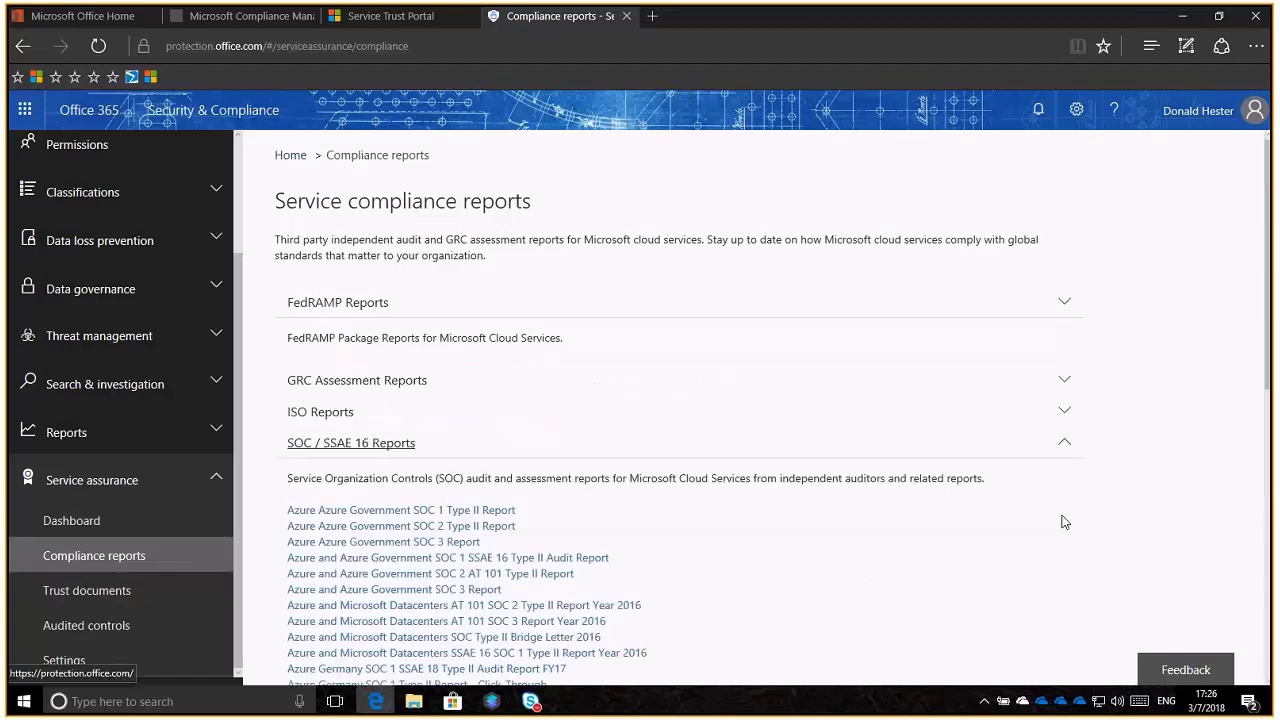
pyautogui.moveTo(1270, 298); pyautogui.dragTo(1270, 538)
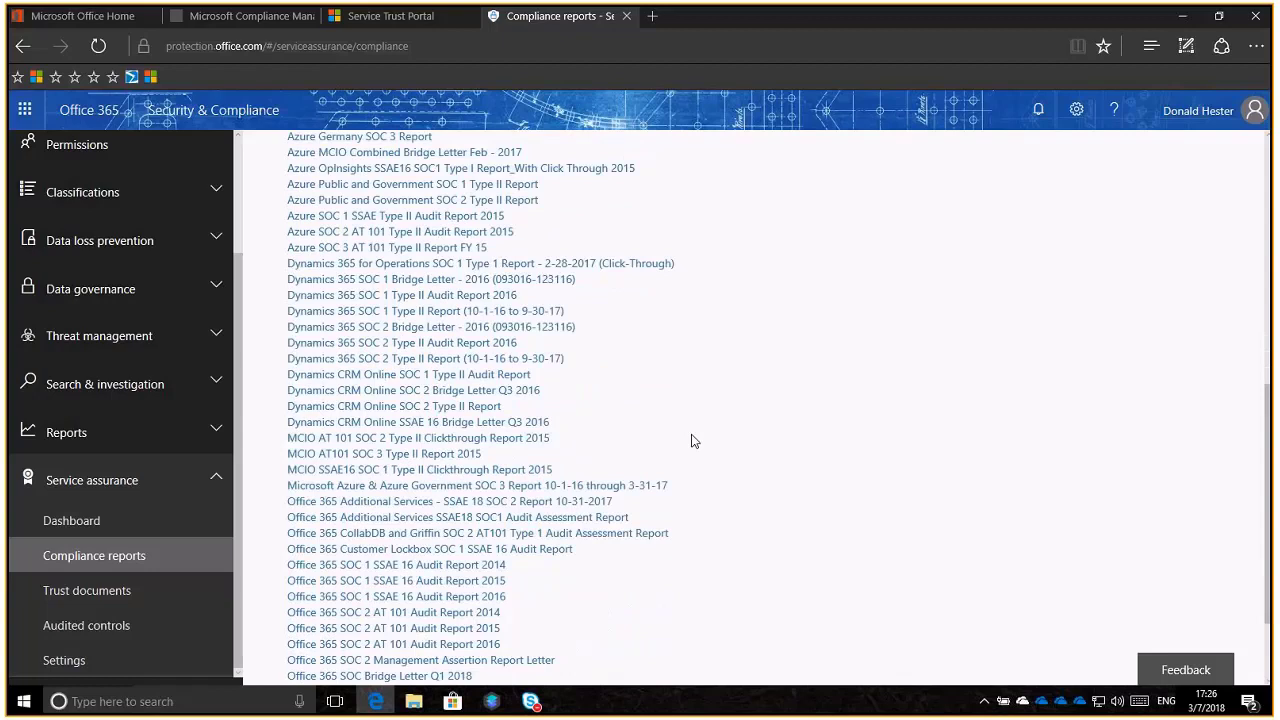
# Step: Open the Office 365 SOC 1 SSAE 16 Audit Report 2016 in a new tab and return to the Service assurance Dashboard
pyautogui.click(471, 600)
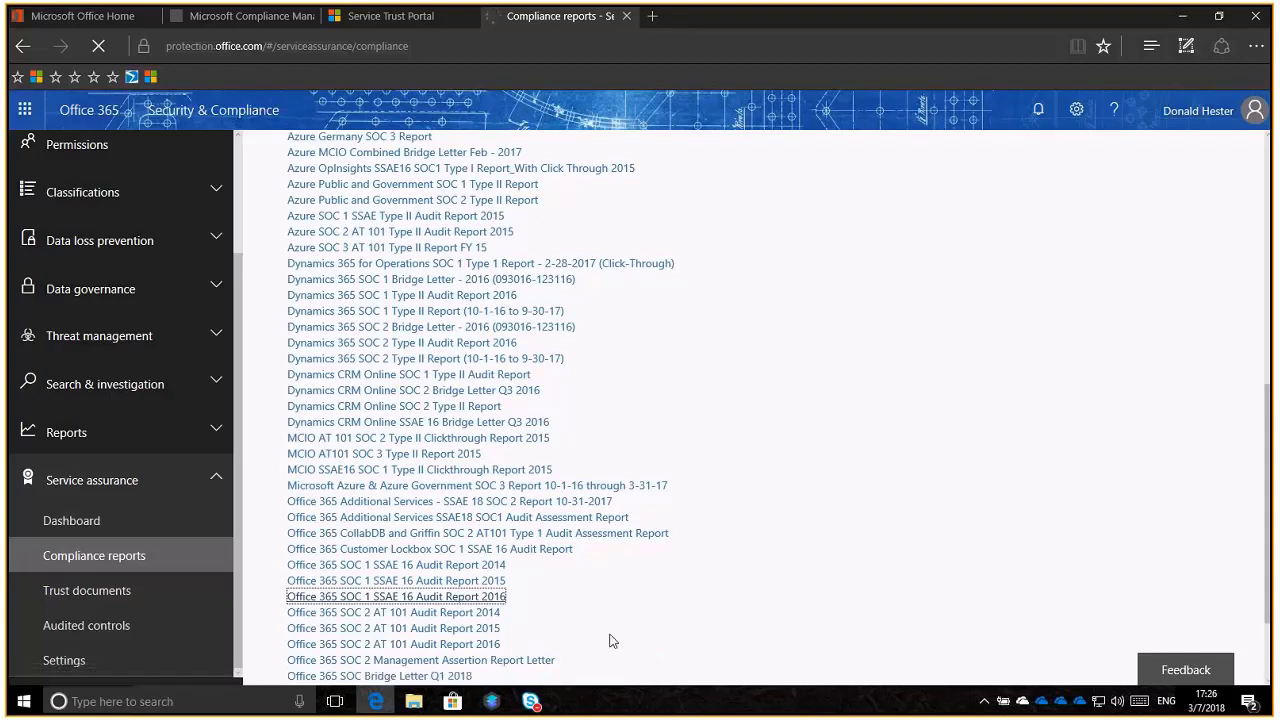
pyautogui.rightClick(477, 600)
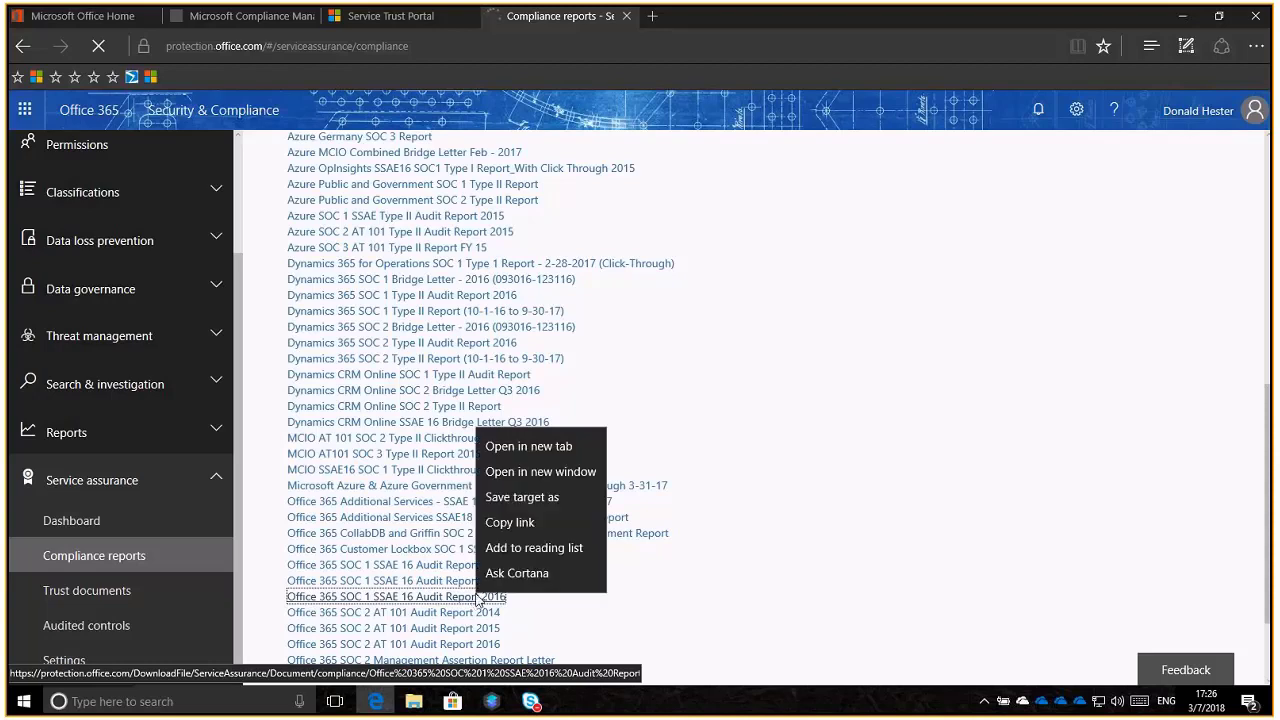
pyautogui.click(545, 460)
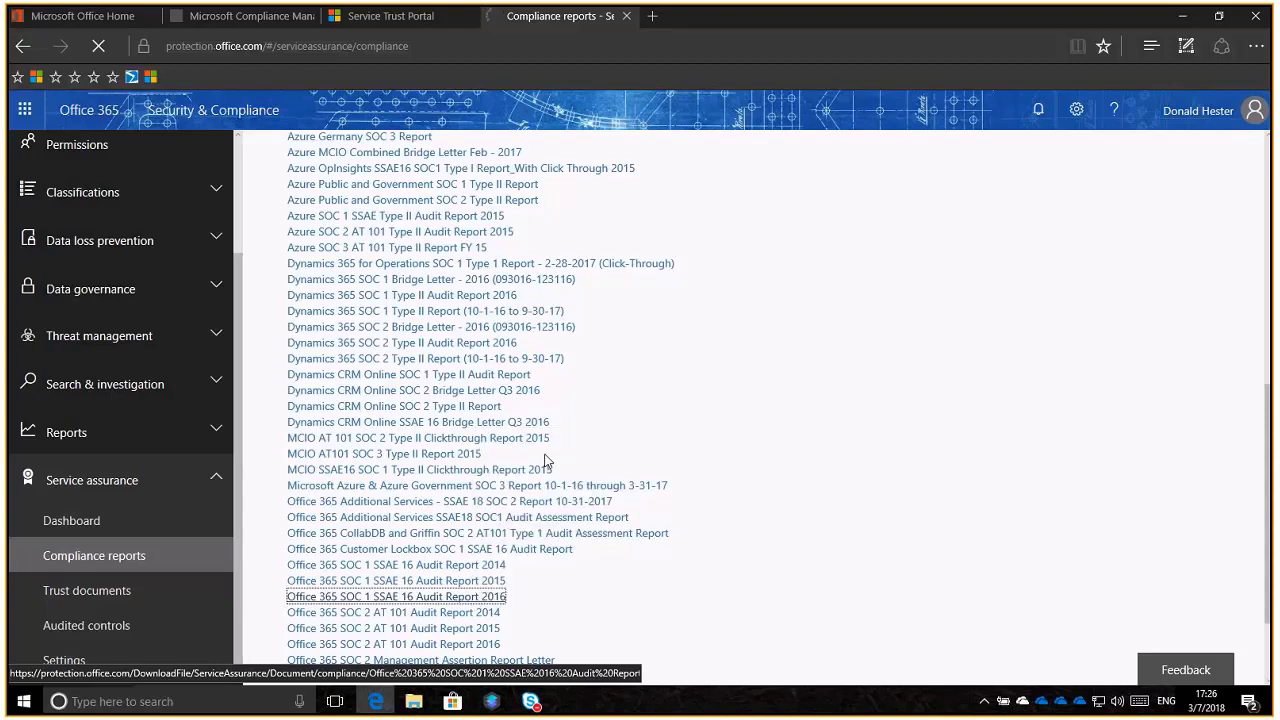
pyautogui.click(93, 521)
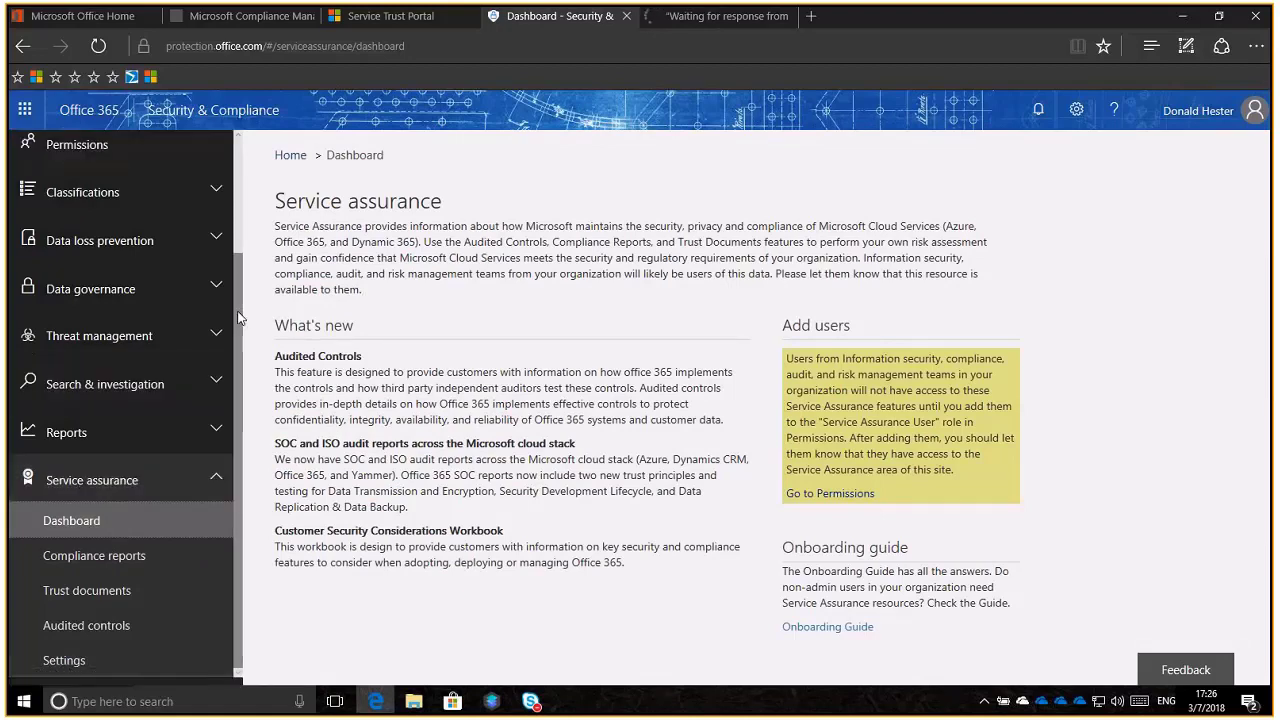
pyautogui.scroll(3, 237, 318)
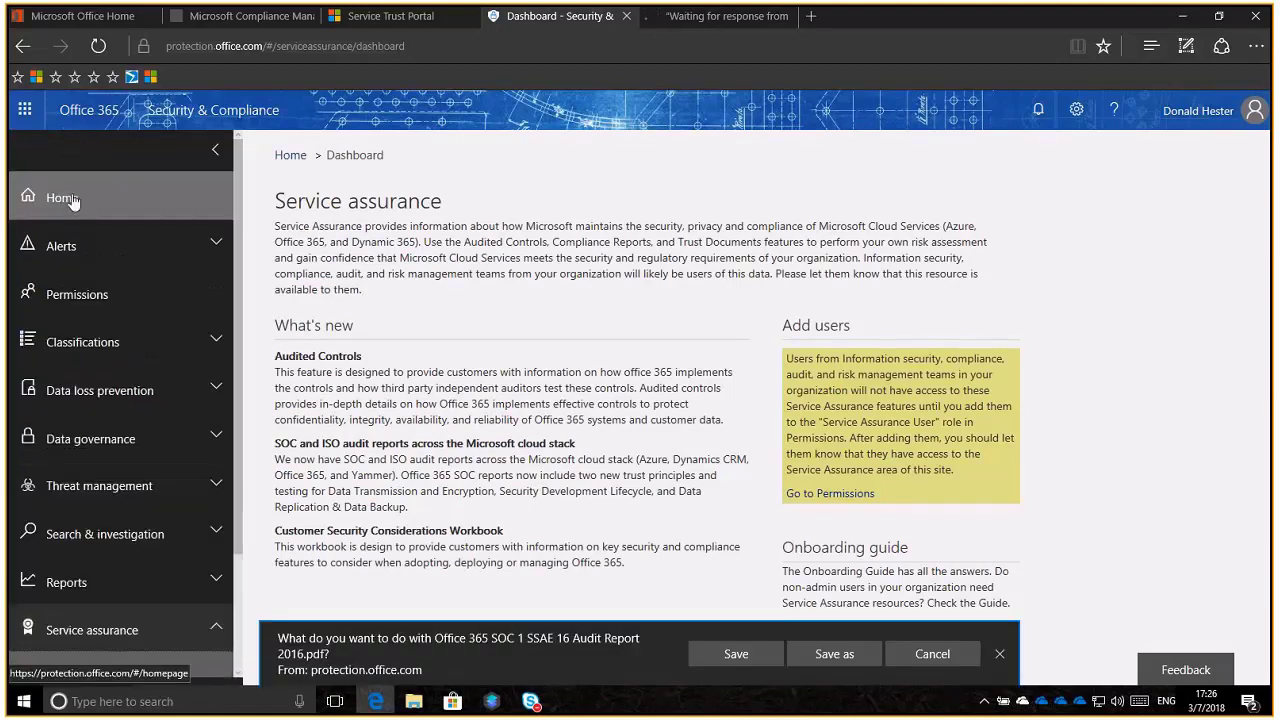
# Step: Save the audit report PDF to the Desktop, then open it and agree to the Deloitte access terms
pyautogui.click(834, 654)
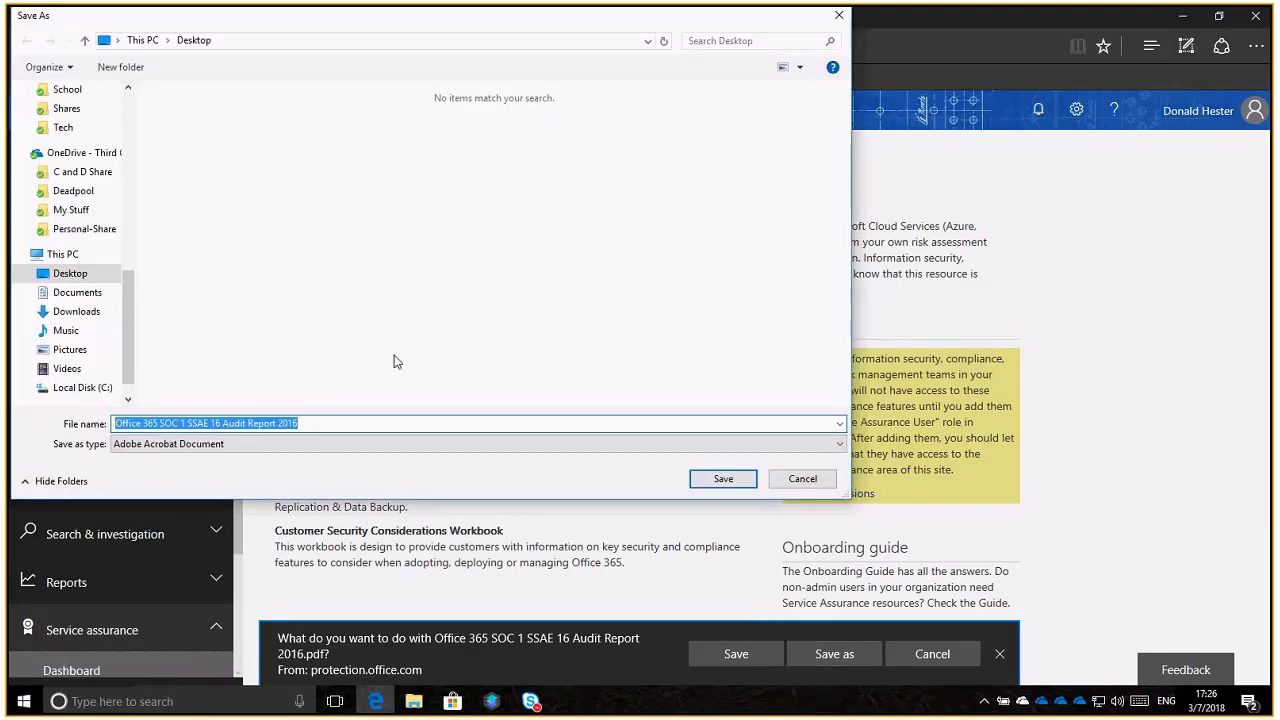
pyautogui.click(722, 479)
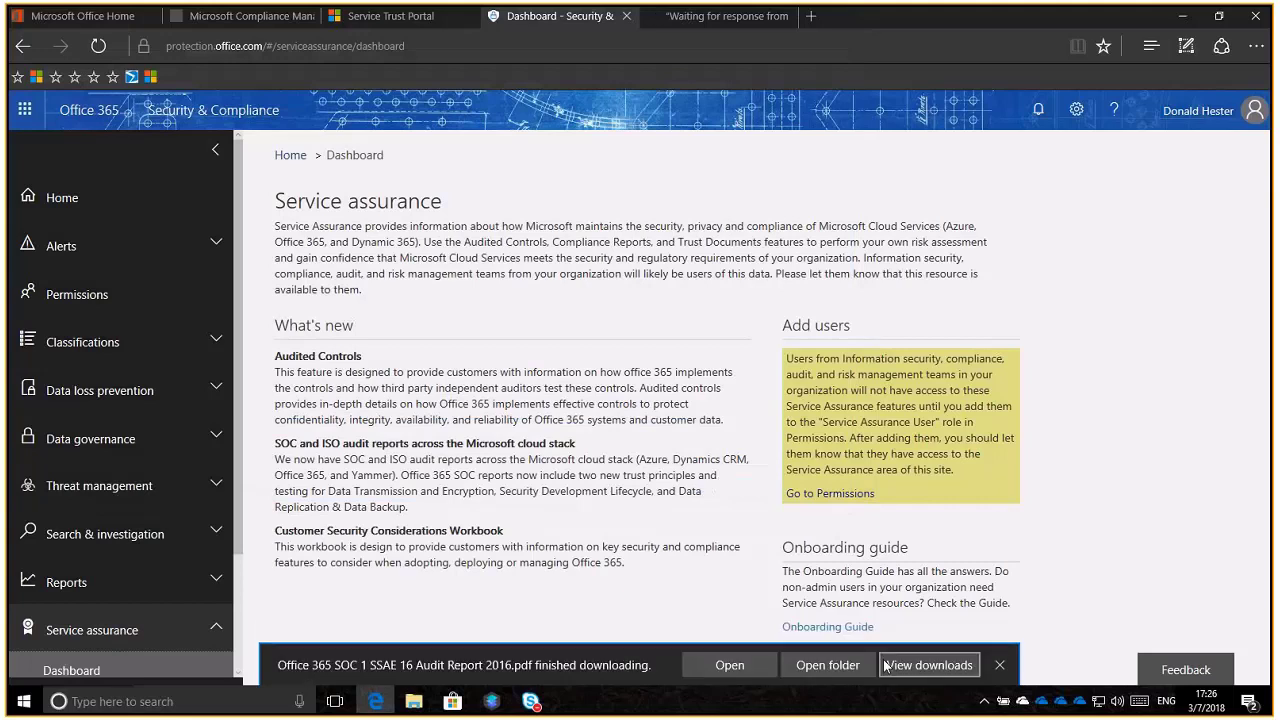
pyautogui.click(704, 670)
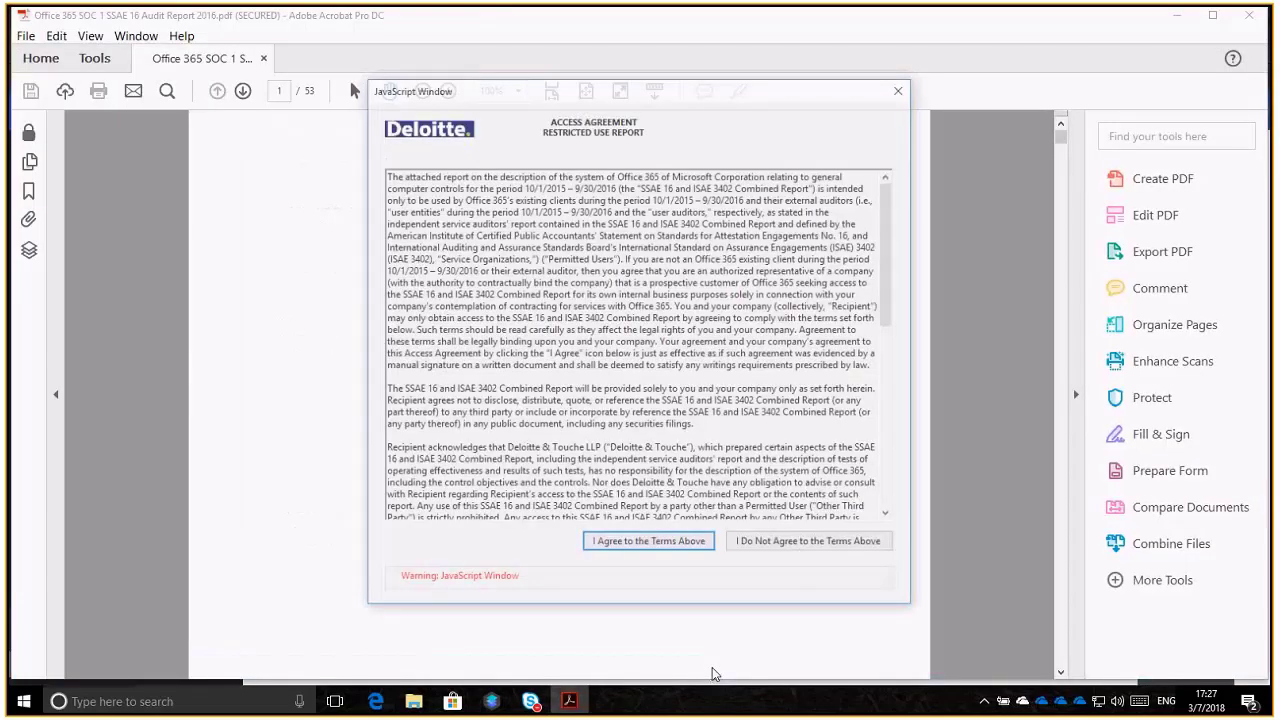
pyautogui.click(660, 545)
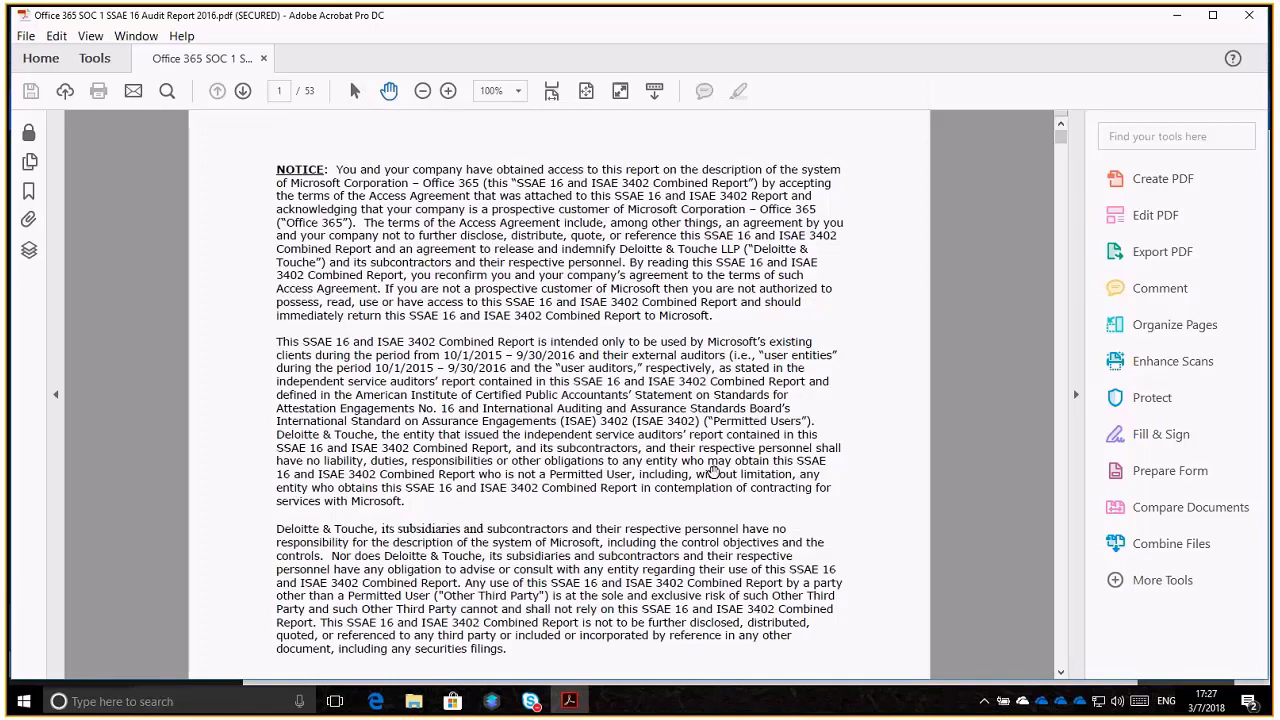
# Step: Decline re-enabling the Acrobat PDFMaker add-in and view the report's table of contents on page 4
pyautogui.moveTo(1066, 145); pyautogui.dragTo(1065, 158)
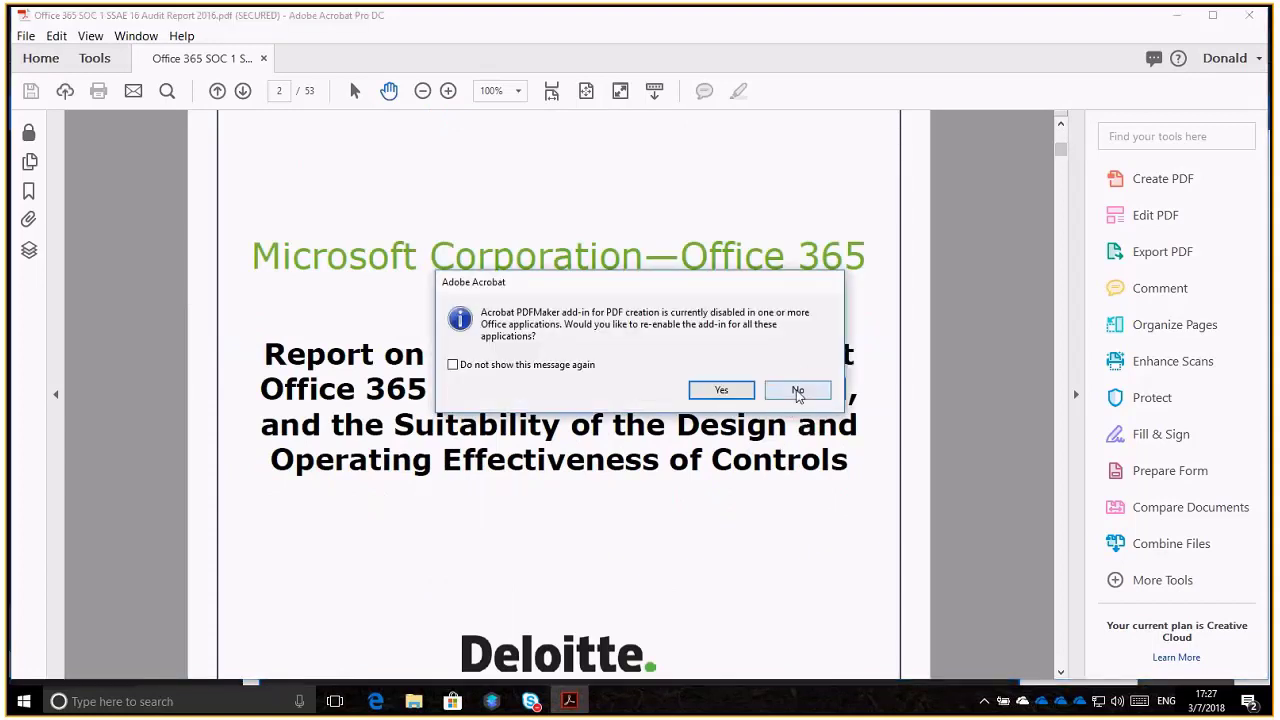
pyautogui.click(799, 390)
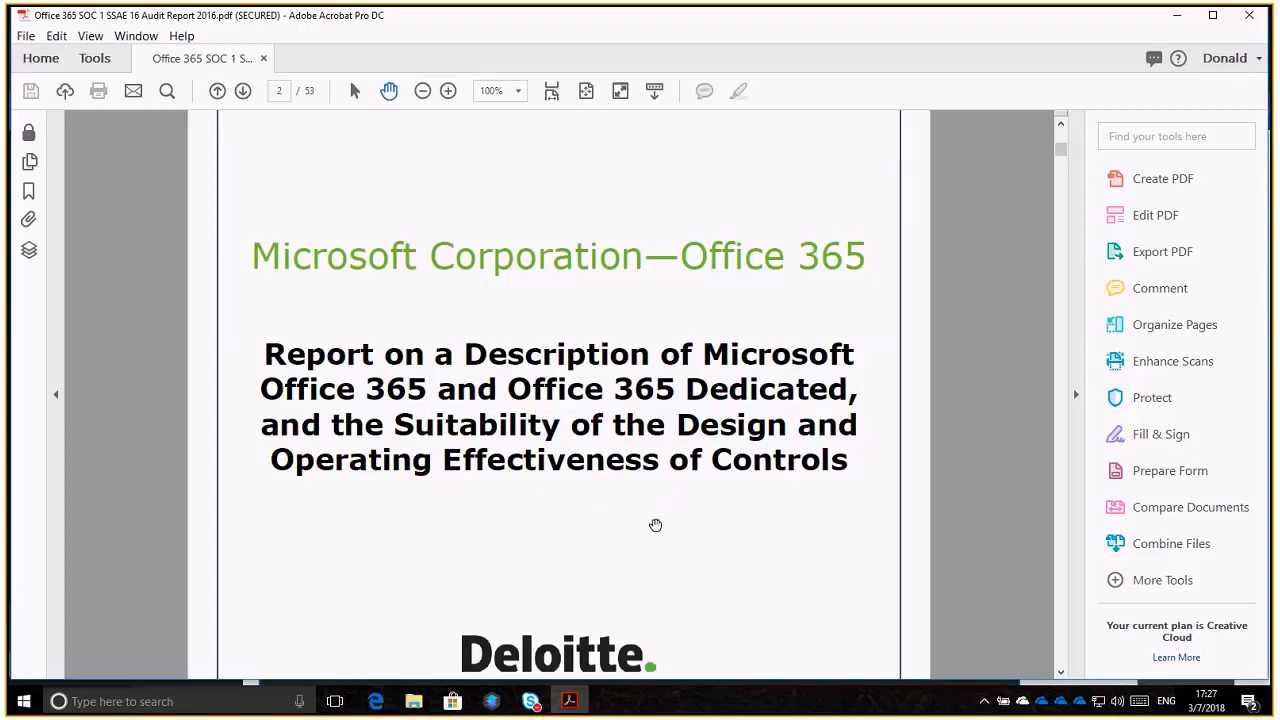
pyautogui.click(1061, 166)
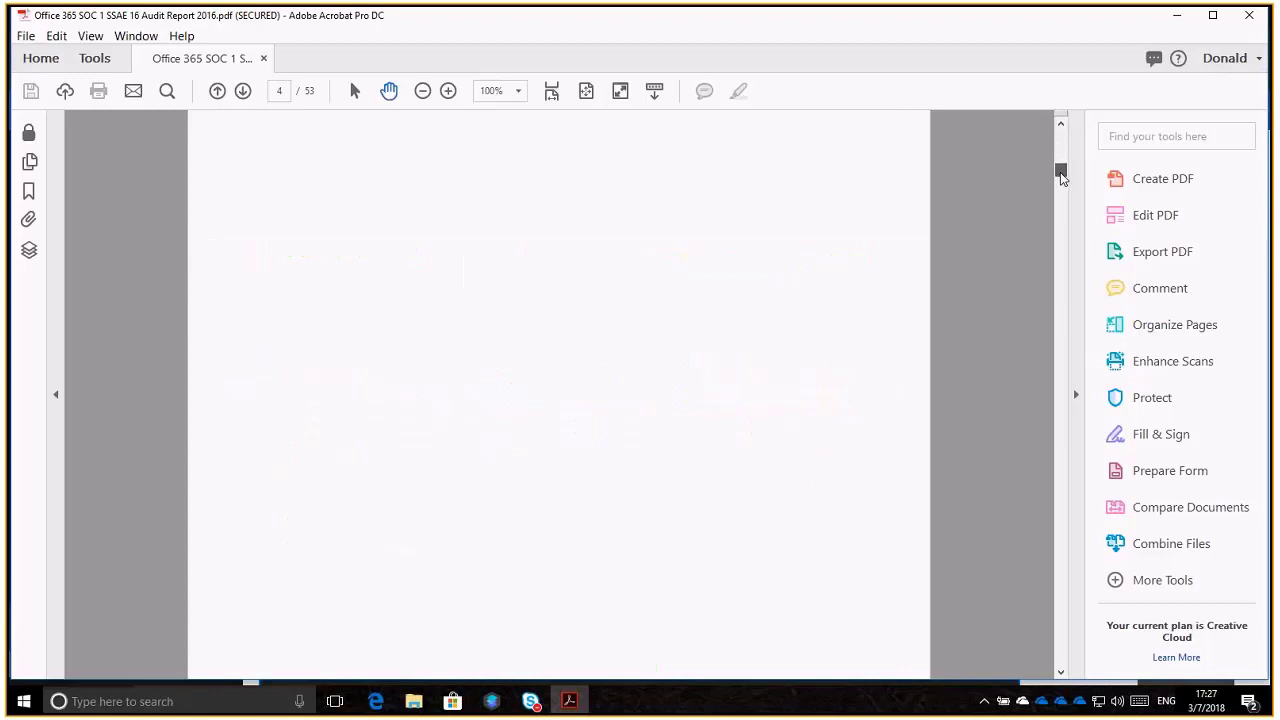
pyautogui.moveTo(1061, 166); pyautogui.dragTo(1062, 173)
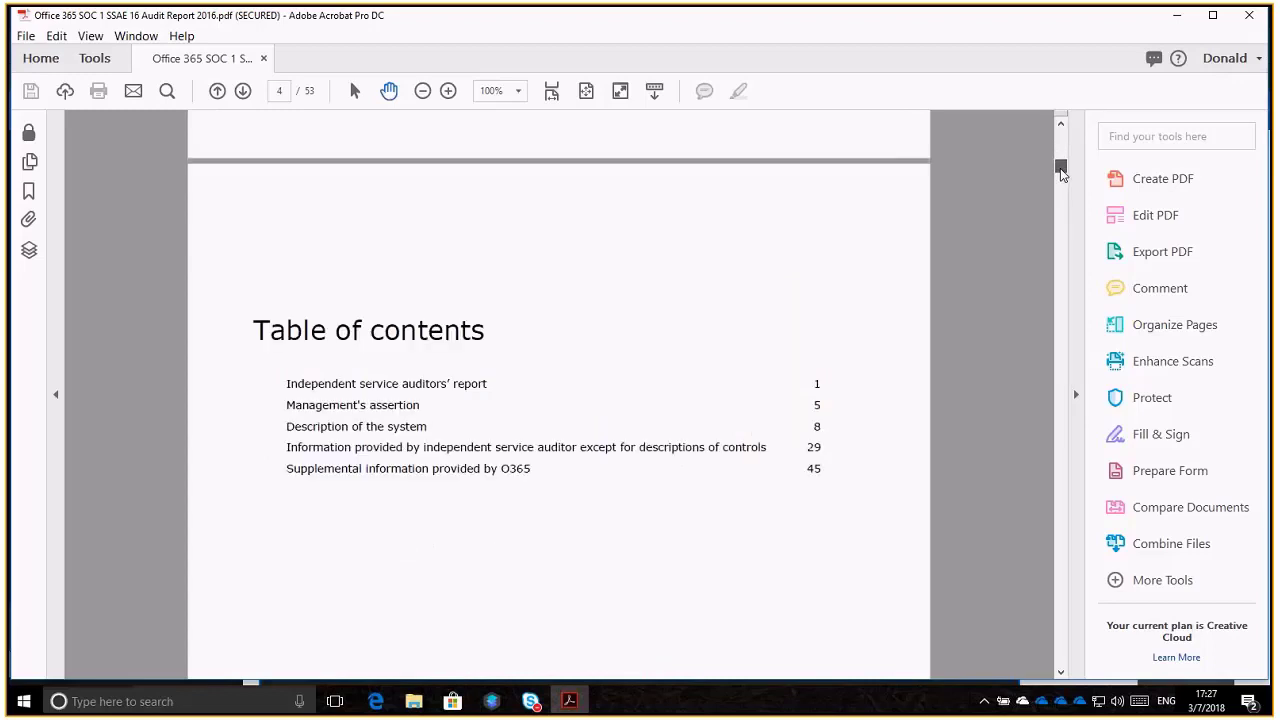
pyautogui.scroll(-3, 1061, 172)
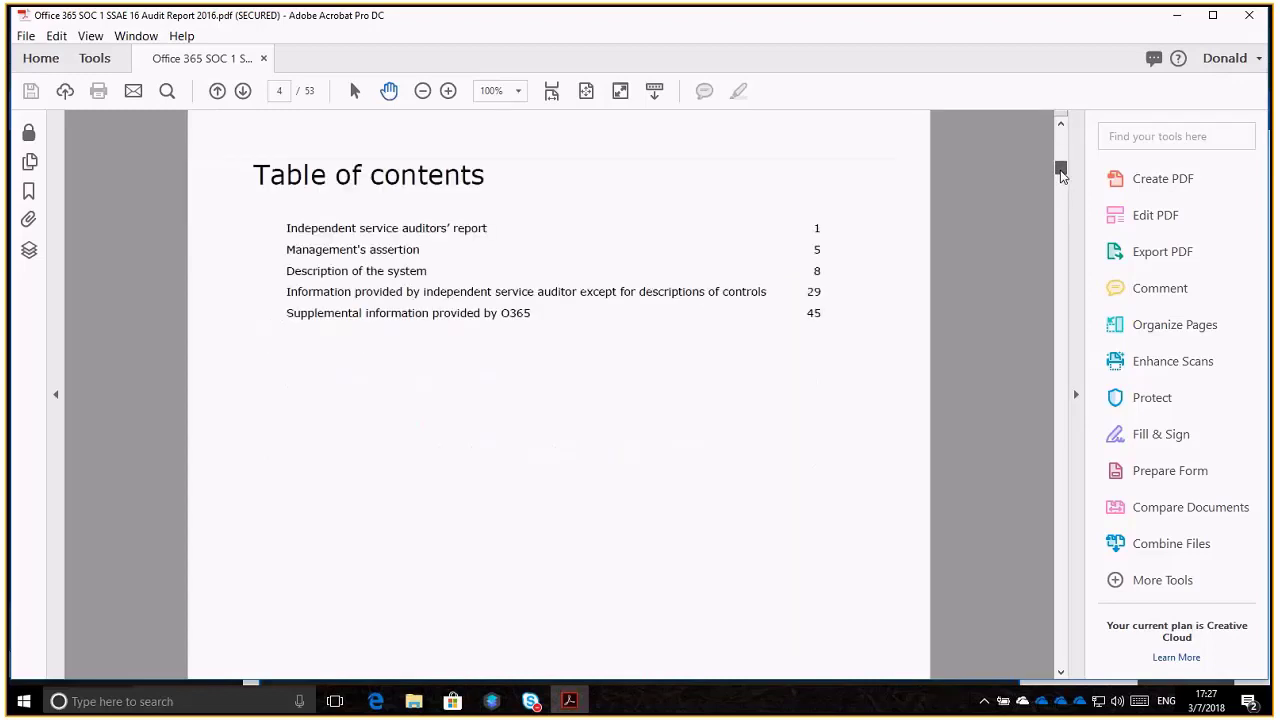
# Step: Examine the control test results on pages 38 and 41 of the audit report, and close the report and the leftover download prompt
pyautogui.moveTo(1062, 175); pyautogui.dragTo(1070, 513)
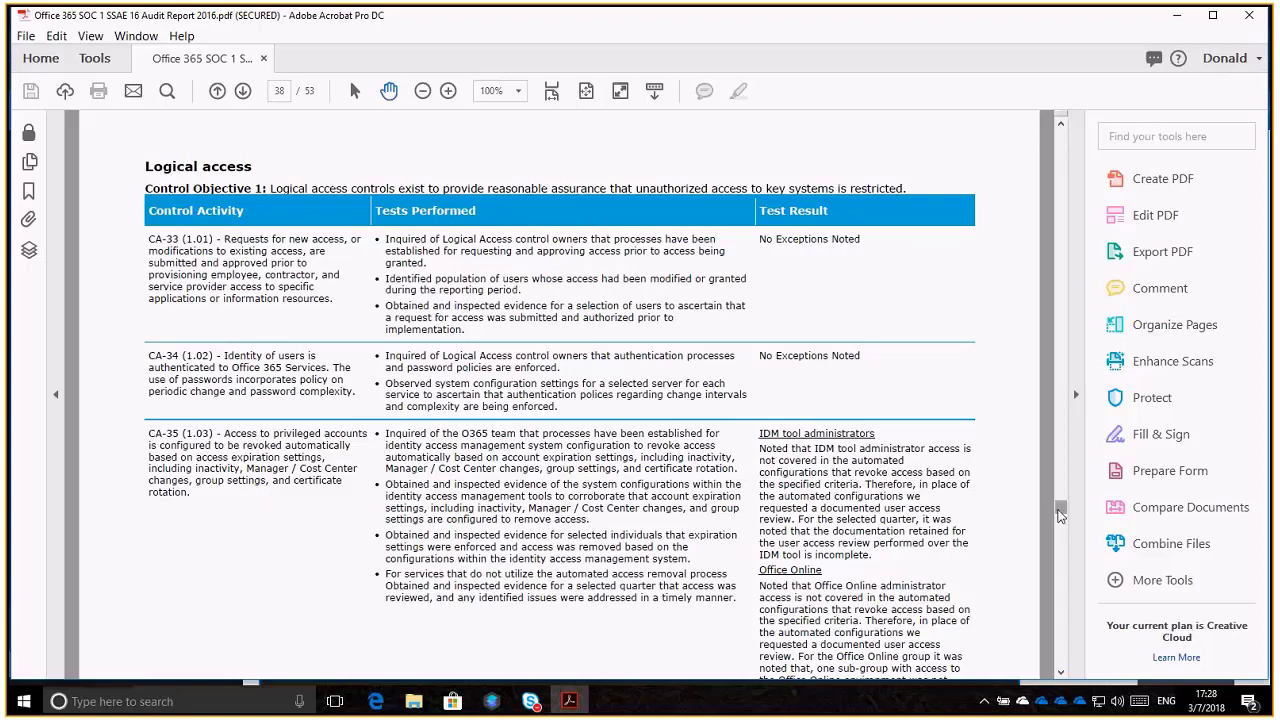
pyautogui.moveTo(1061, 515); pyautogui.dragTo(1062, 543)
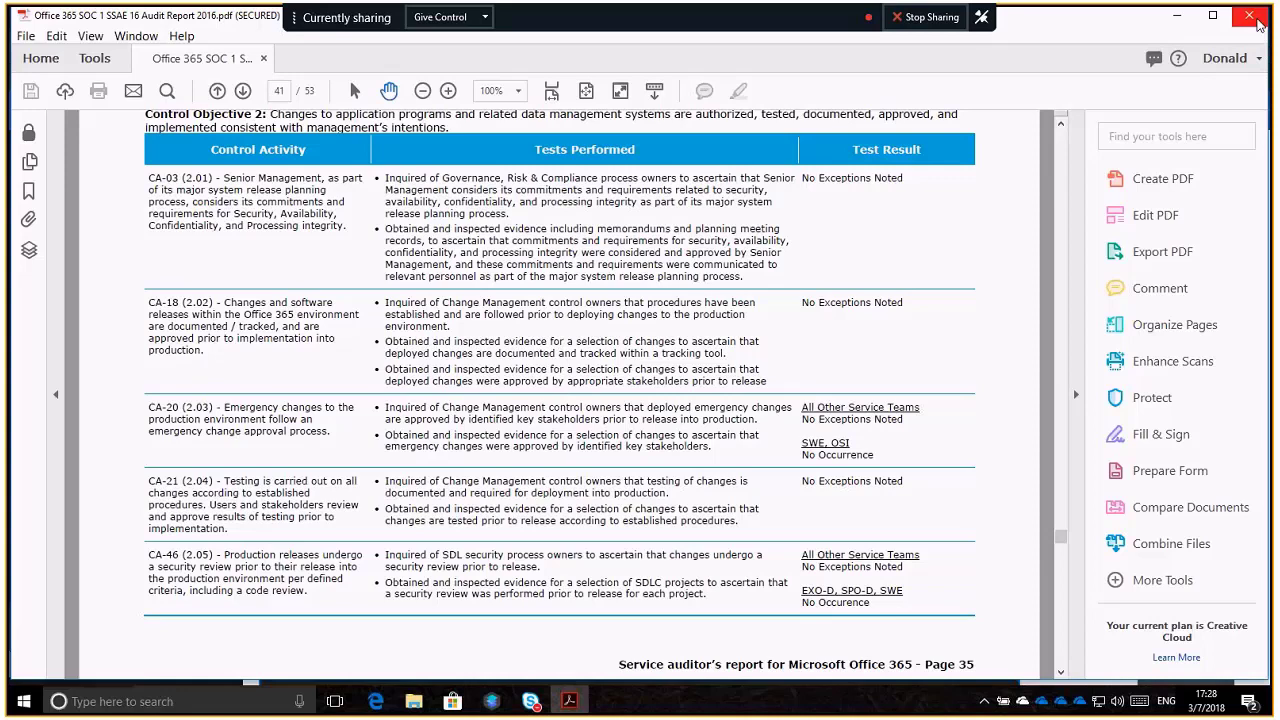
pyautogui.click(1250, 17)
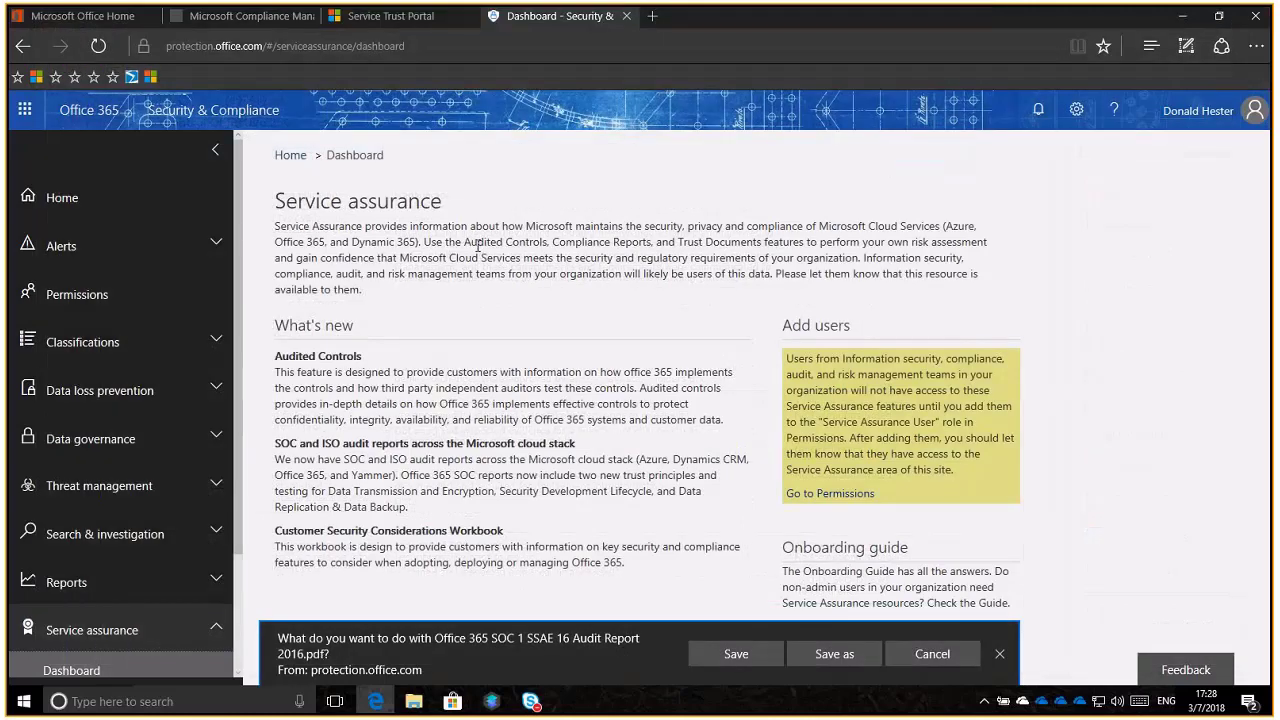
pyautogui.click(999, 653)
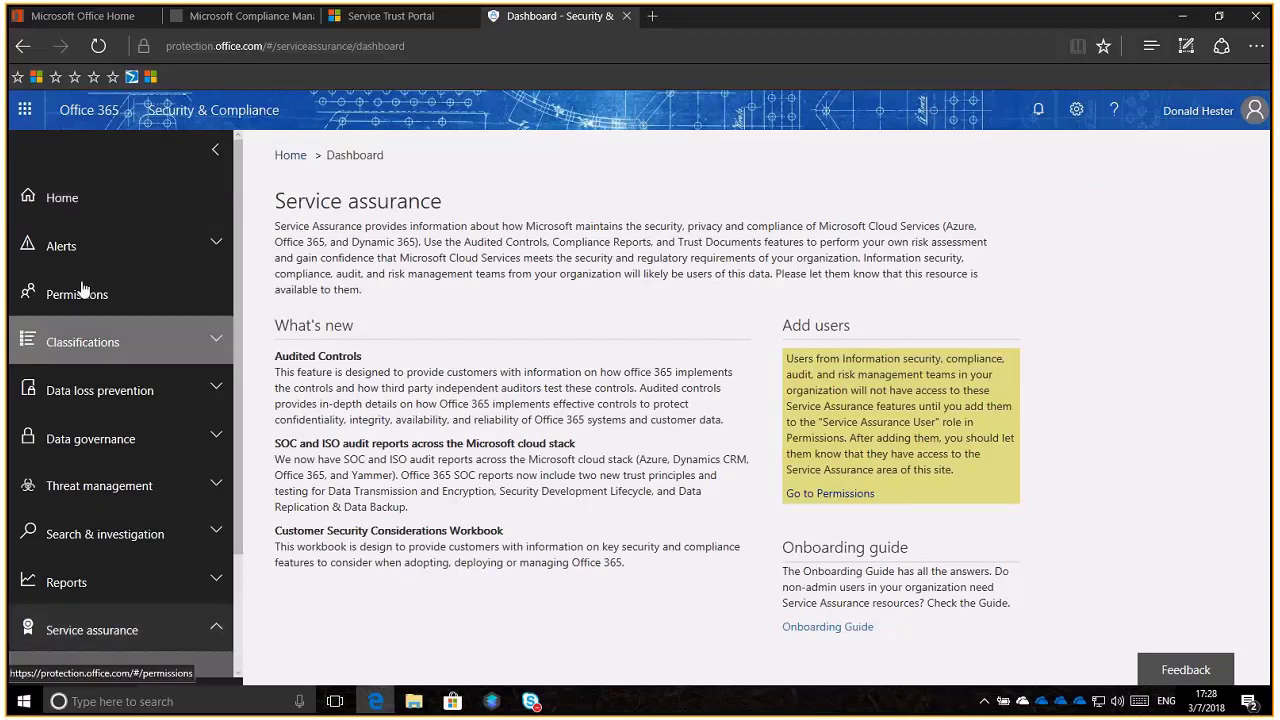
# Step: Return to the Security & Compliance home page and open Office 365 Secure Score from its card
pyautogui.click(72, 200)
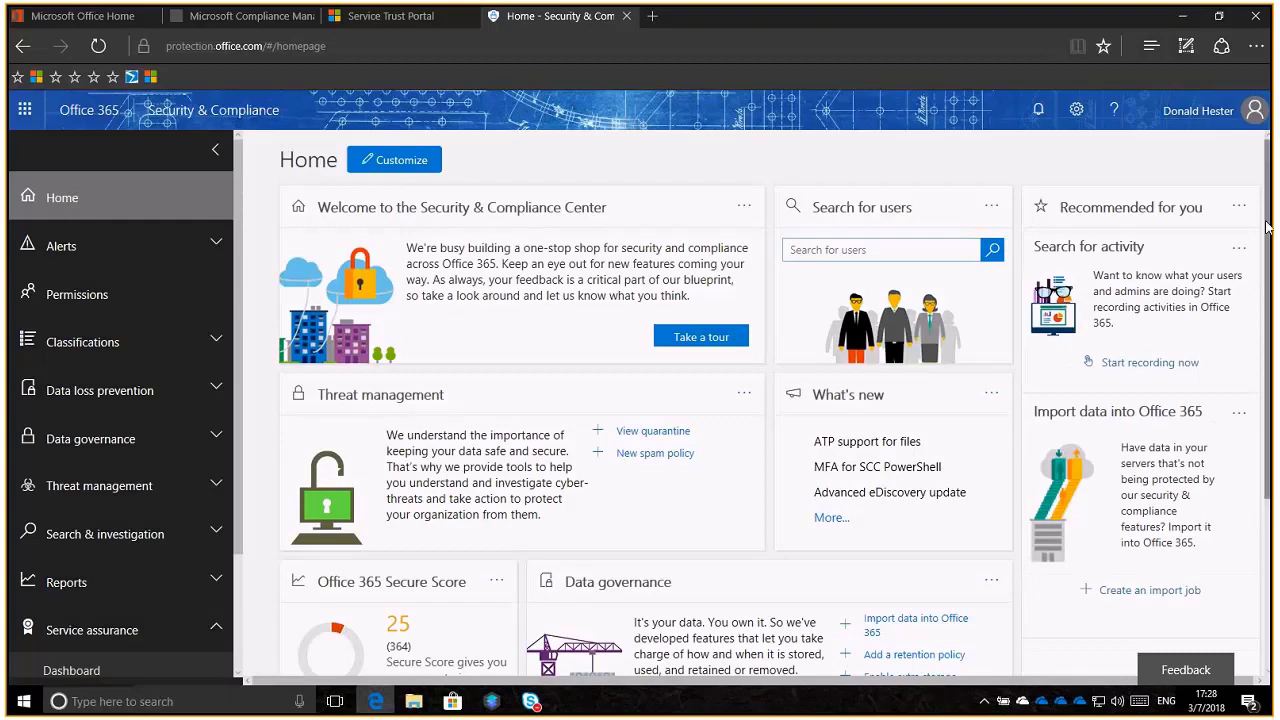
pyautogui.moveTo(1267, 229); pyautogui.dragTo(1262, 340)
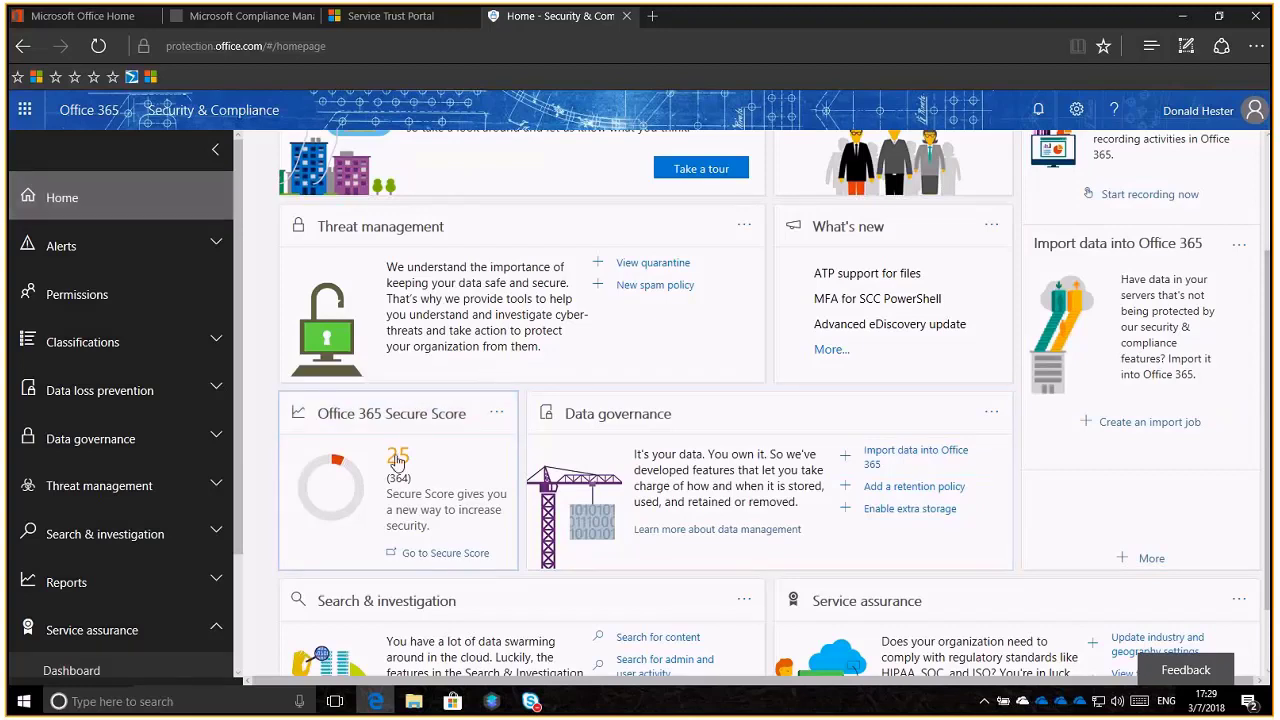
pyautogui.click(438, 559)
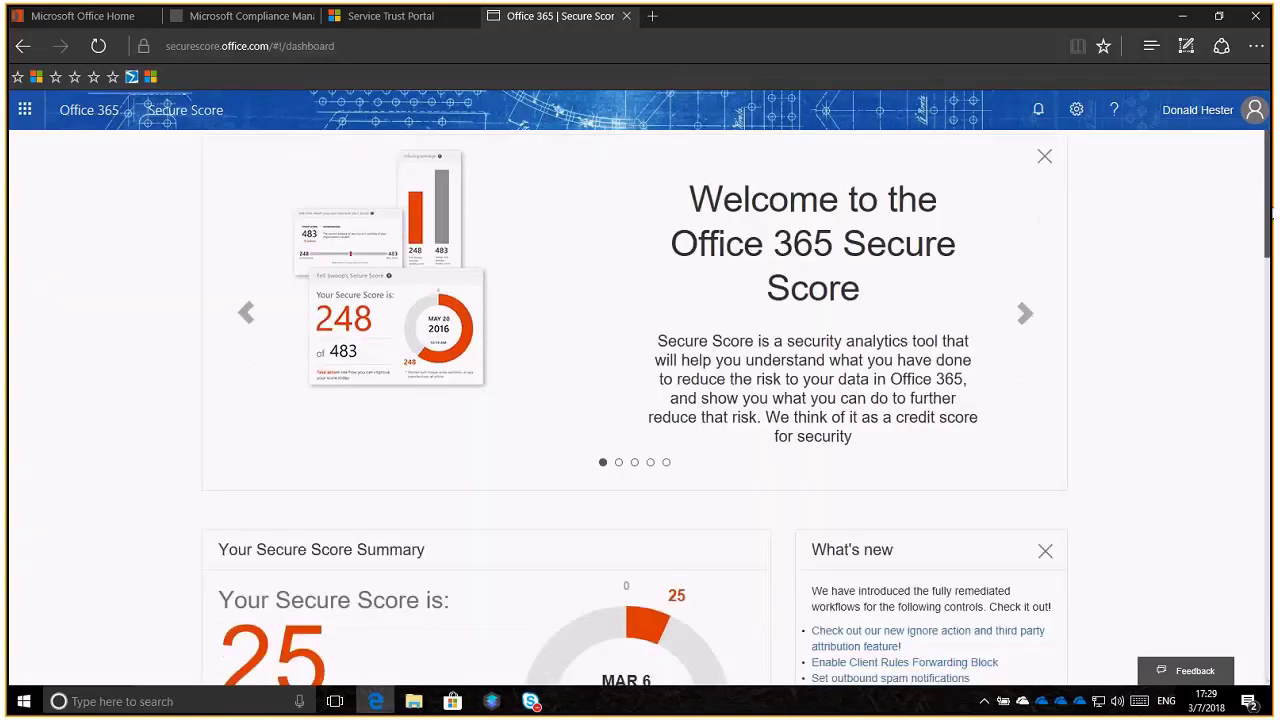
# Step: Examine the Secure Score summary, risk assessment, target score and score comparison, down to the list of queued actions
pyautogui.scroll(-3, 1271, 270)
pyautogui.moveTo(1273, 268); pyautogui.dragTo(1273, 305)
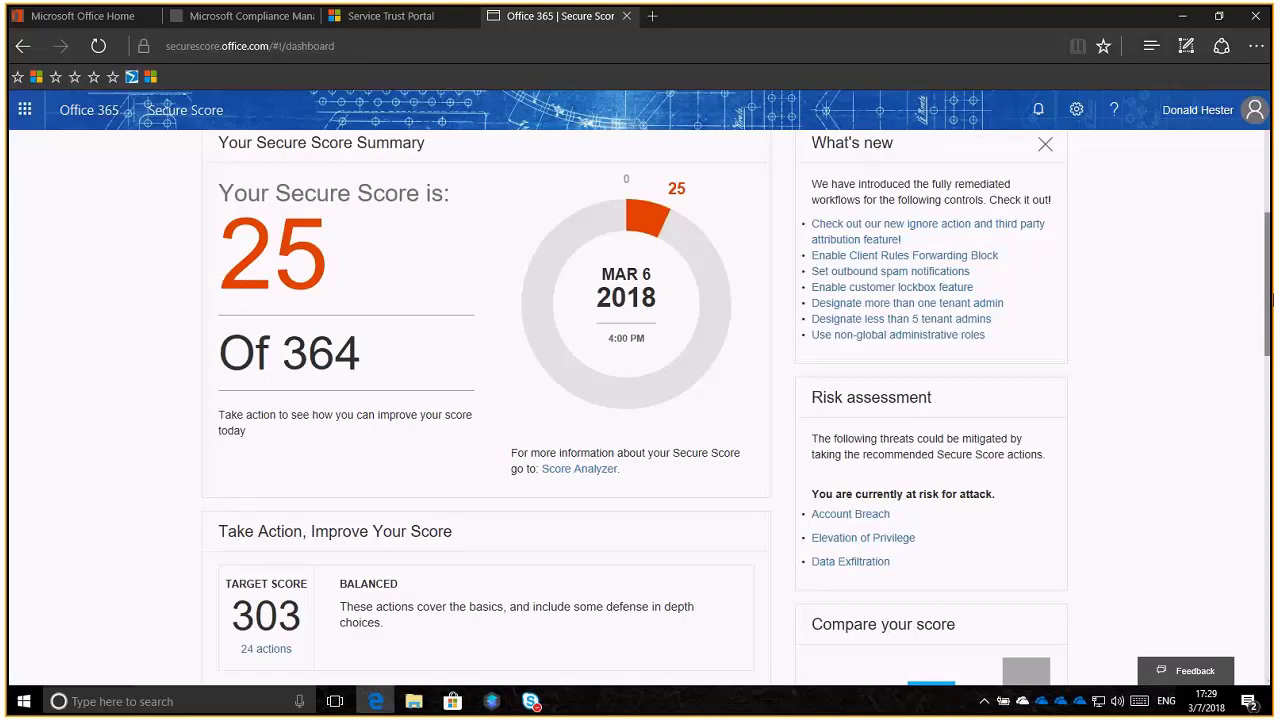
pyautogui.moveTo(1265, 296); pyautogui.dragTo(1268, 322)
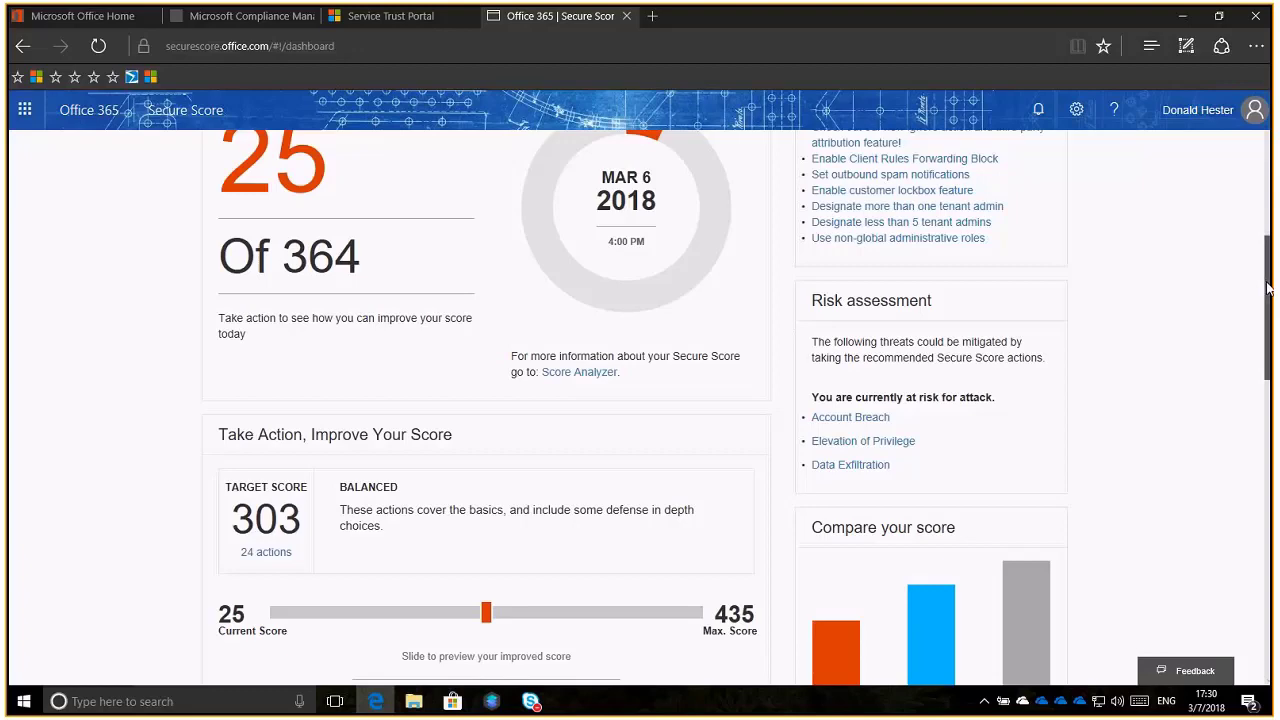
pyautogui.moveTo(1267, 287); pyautogui.dragTo(1267, 326)
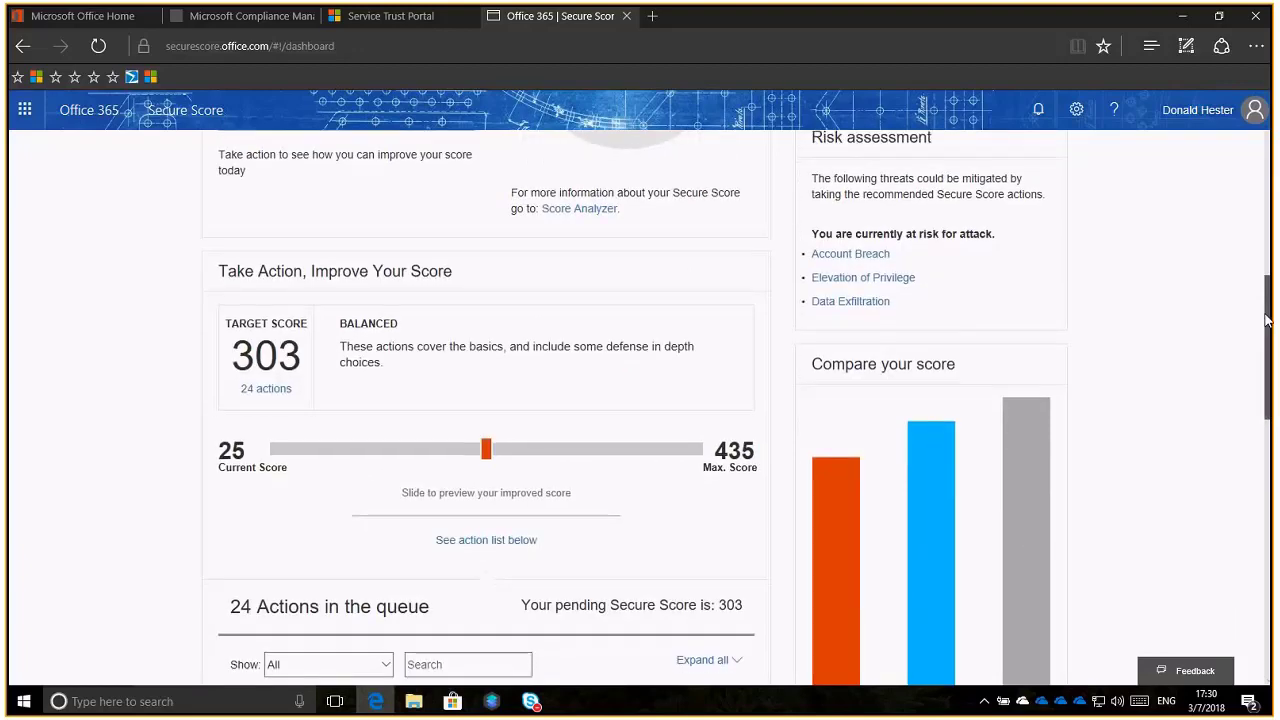
pyautogui.moveTo(1267, 320); pyautogui.dragTo(1270, 413)
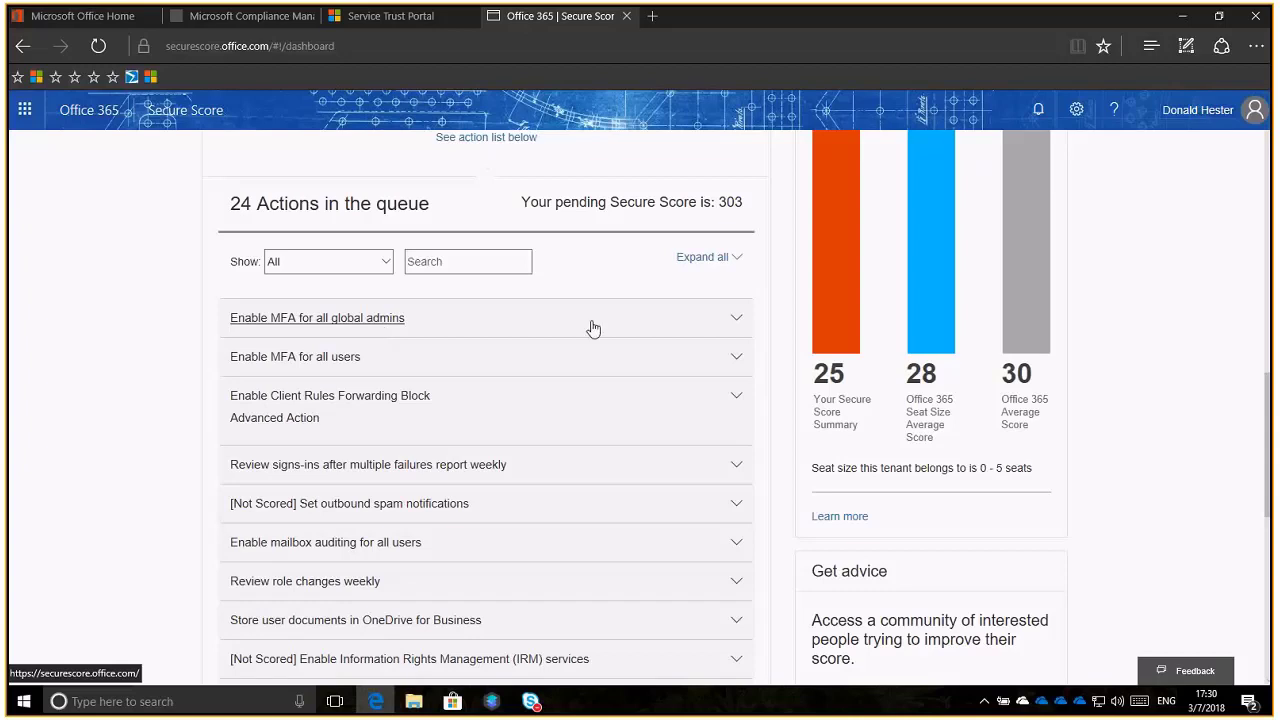
# Step: Examine the action score and change details of Enable MFA for all global admins, and collapse the action without launching it
pyautogui.click(737, 319)
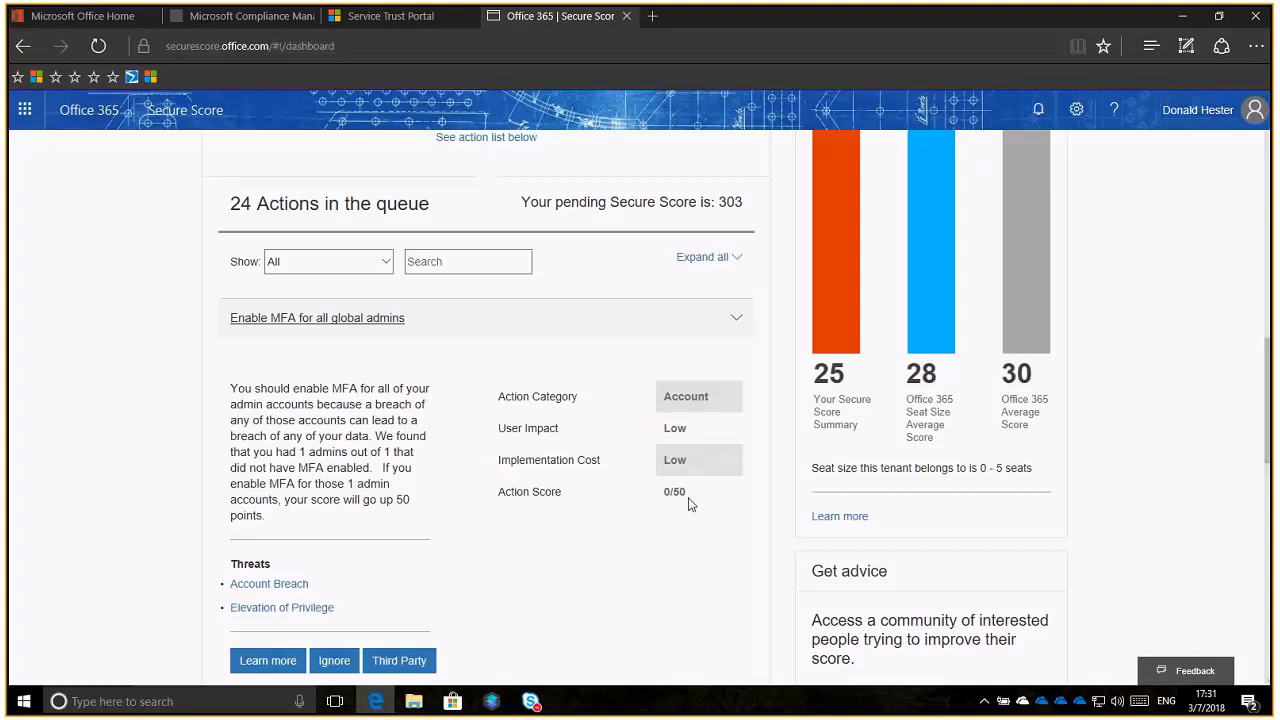
pyautogui.moveTo(688, 494); pyautogui.dragTo(664, 493)
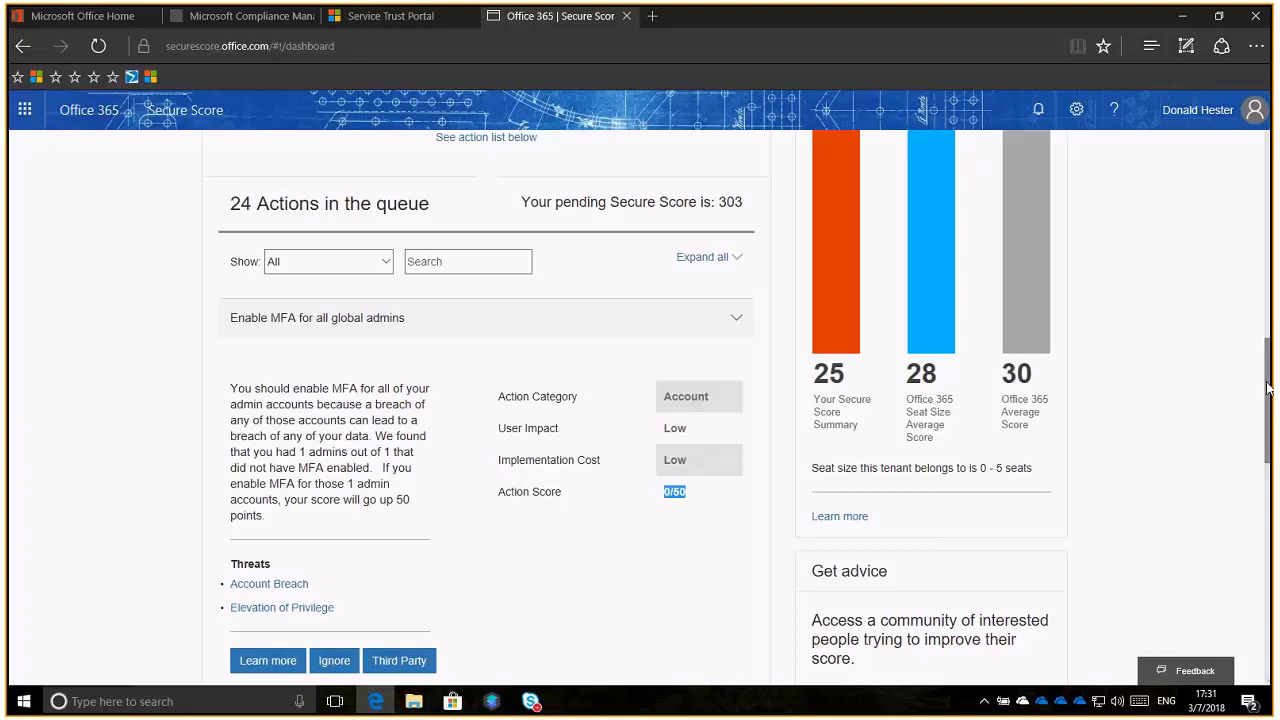
pyautogui.moveTo(1267, 388); pyautogui.dragTo(1269, 413)
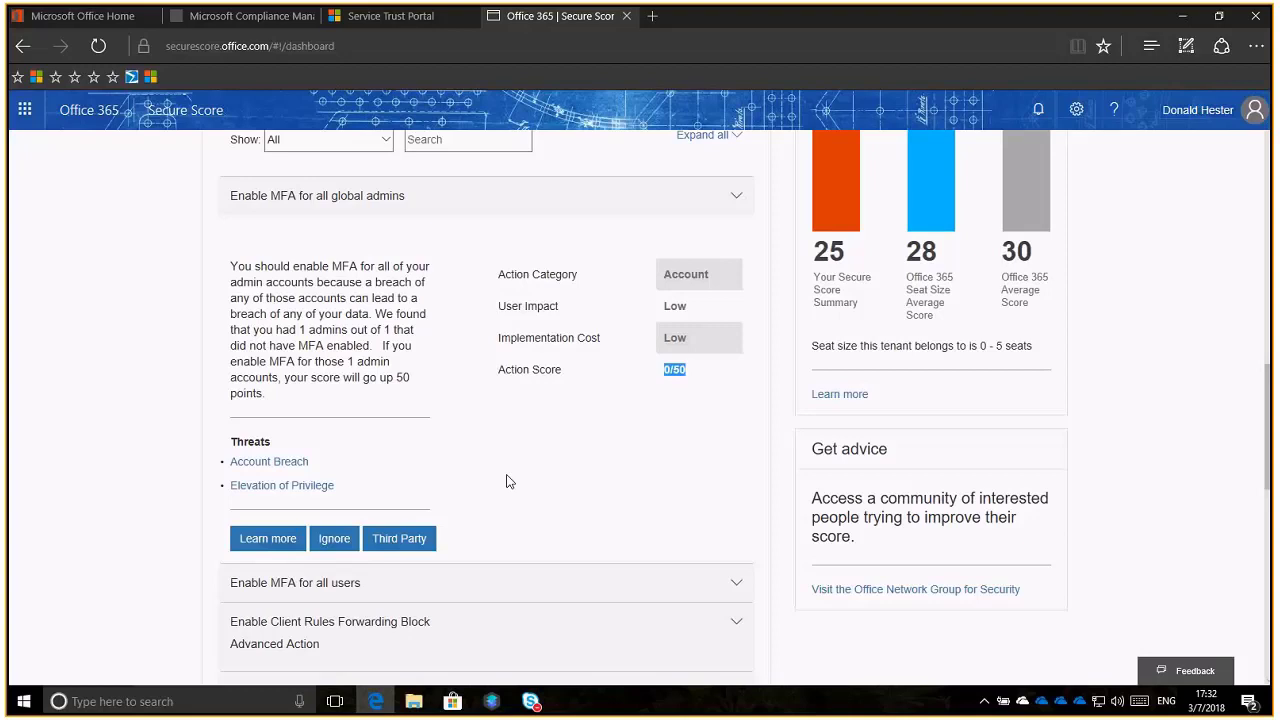
pyautogui.click(264, 542)
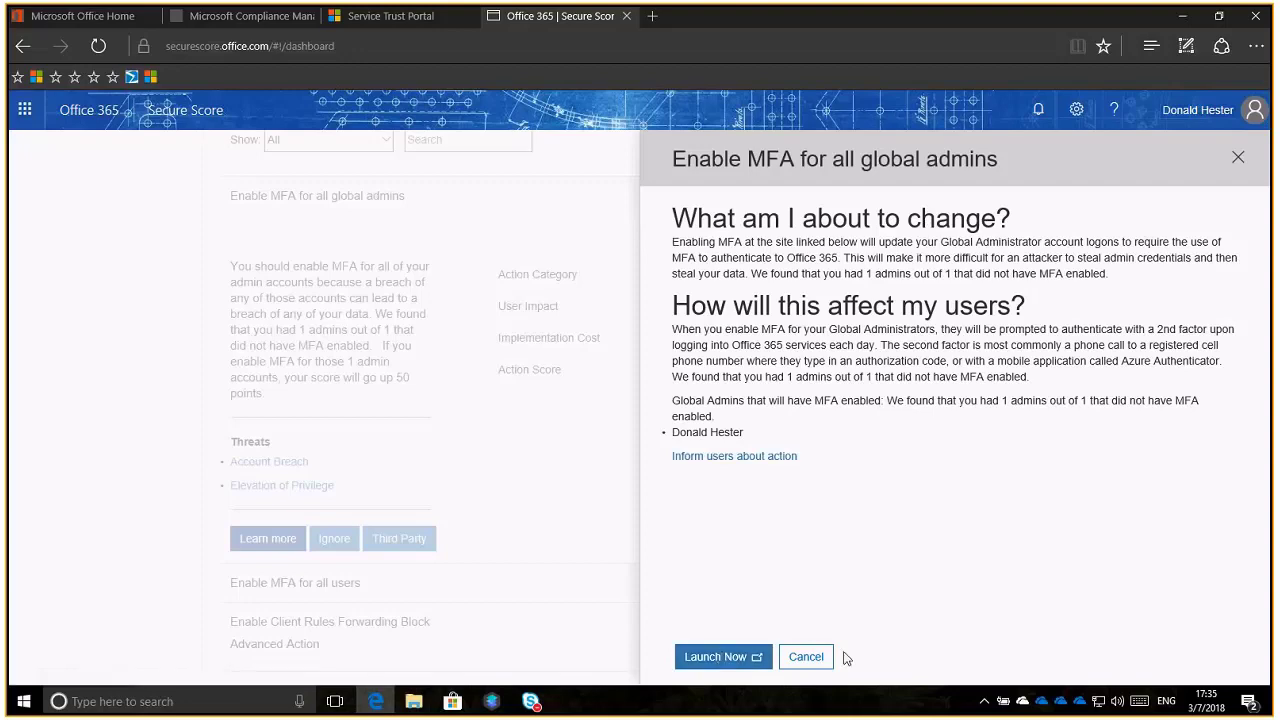
pyautogui.click(810, 662)
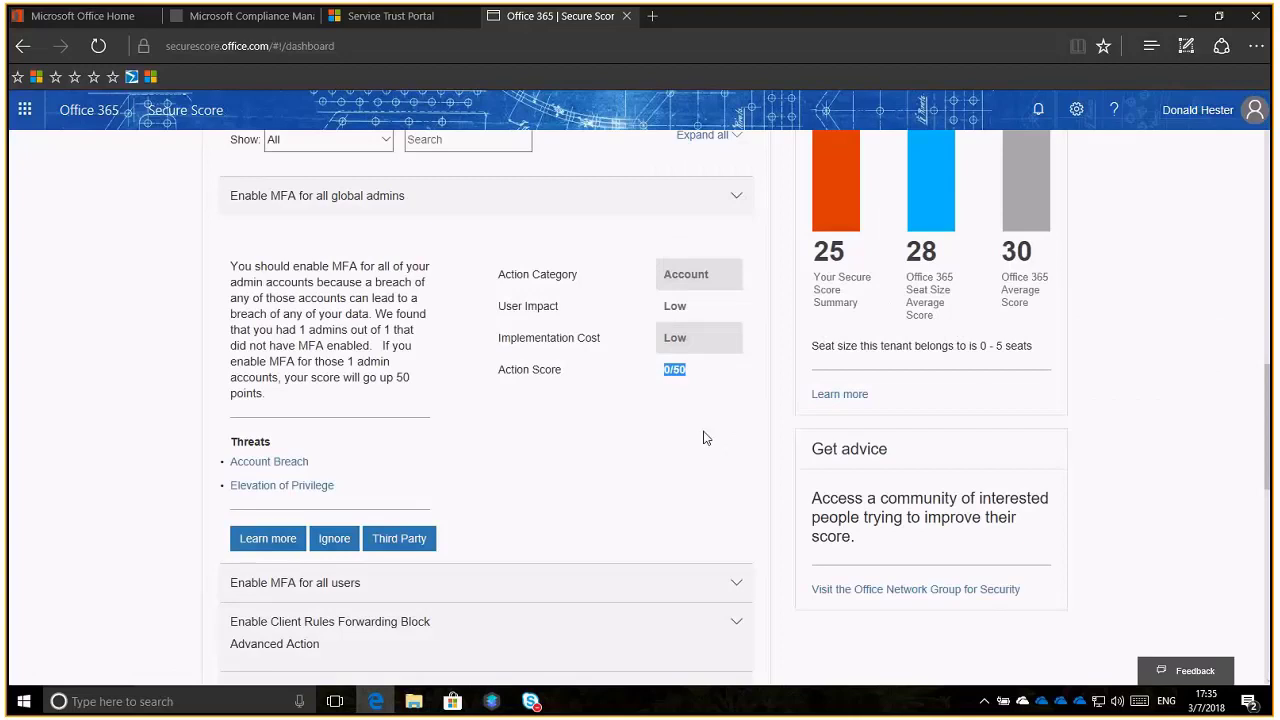
pyautogui.click(738, 204)
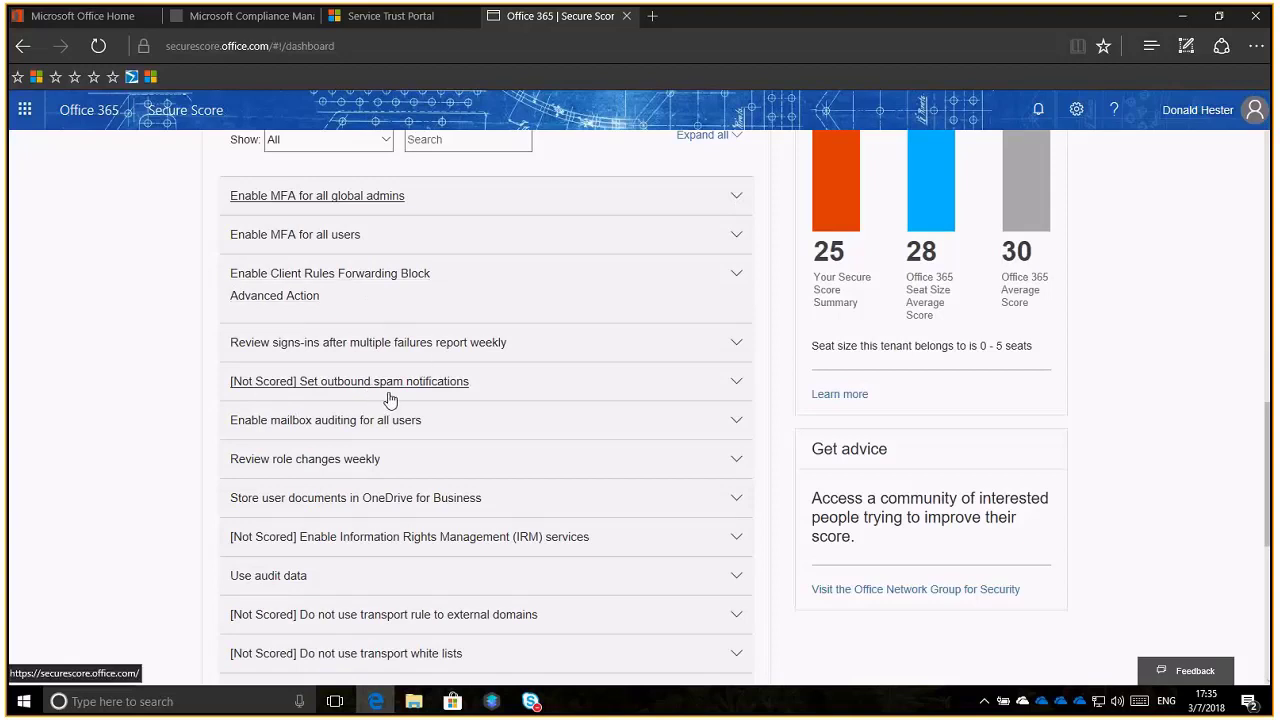
# Step: Expand the Set outbound spam notifications action, read its recommendation and threats, and collapse it
pyautogui.click(737, 386)
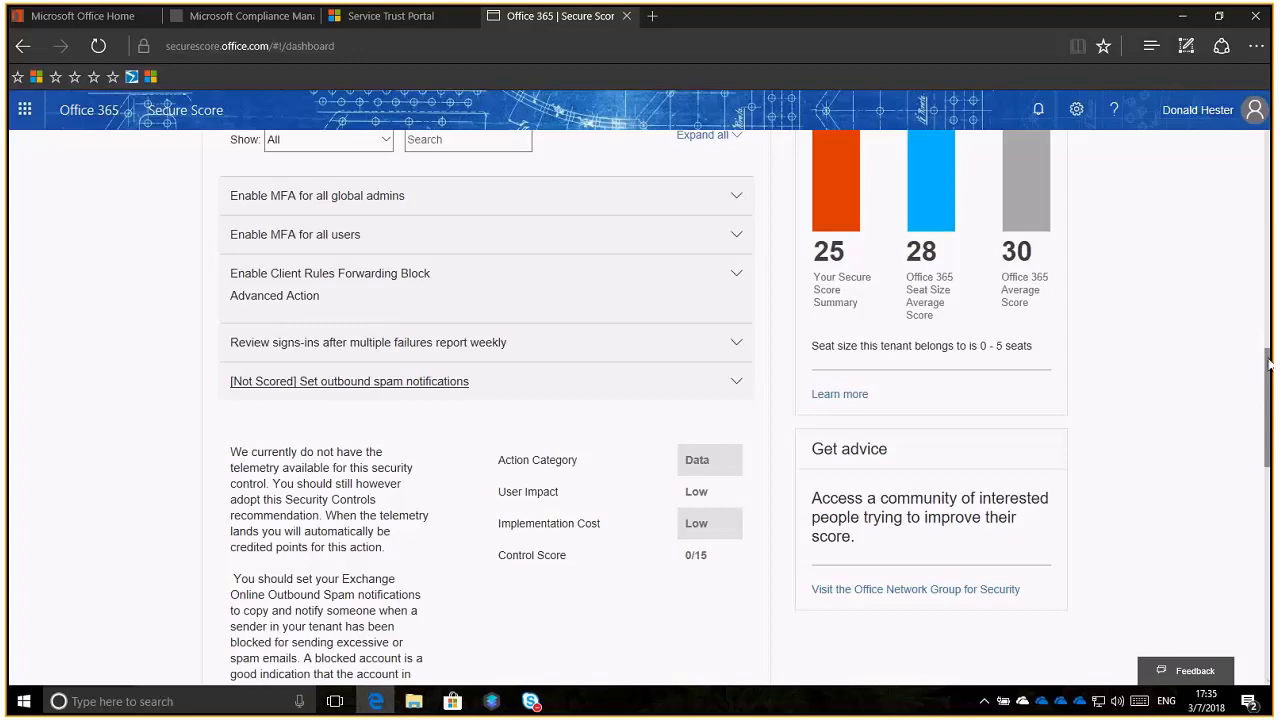
pyautogui.scroll(-2, 1268, 365)
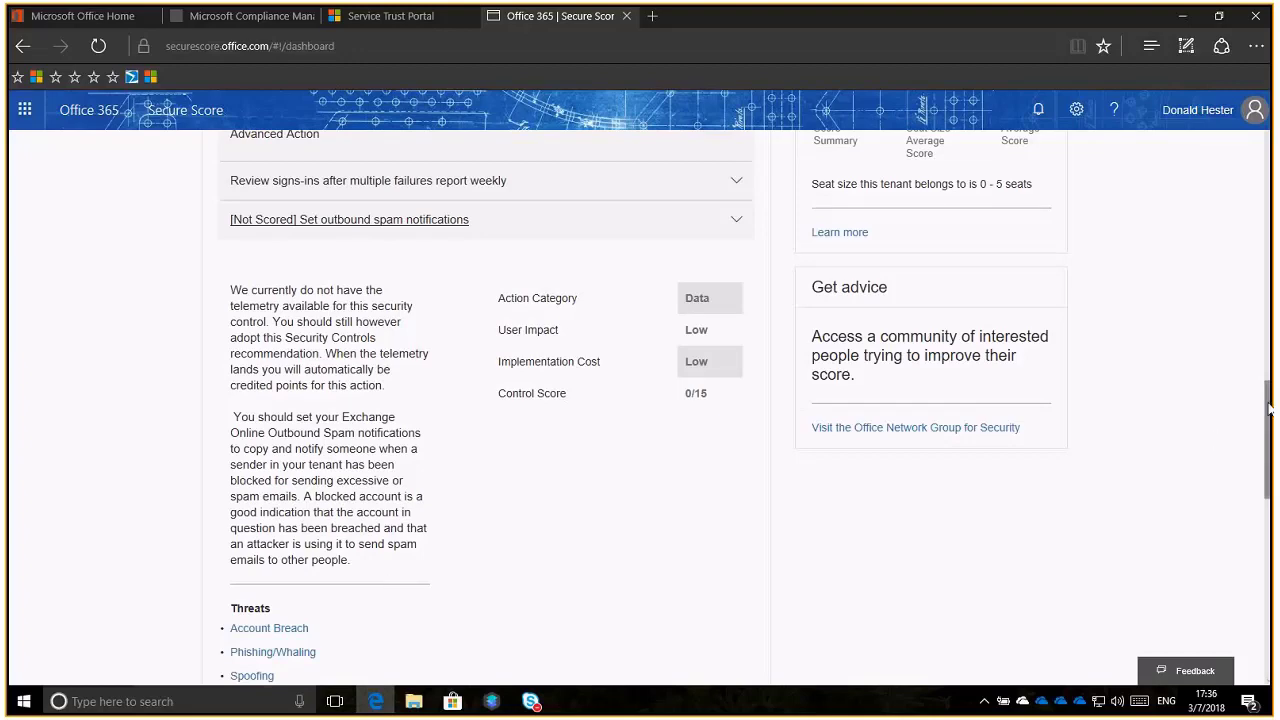
pyautogui.scroll(-3, 1268, 467)
pyautogui.scroll(3, 1268, 467)
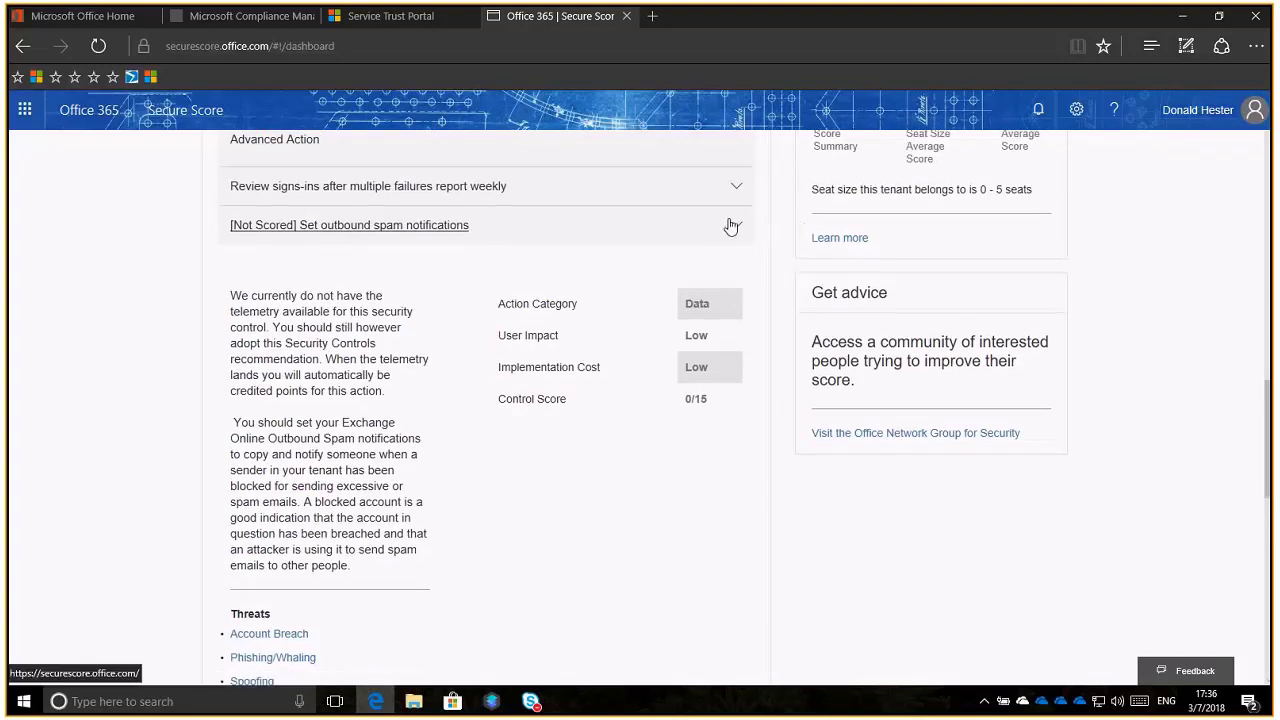
pyautogui.click(726, 224)
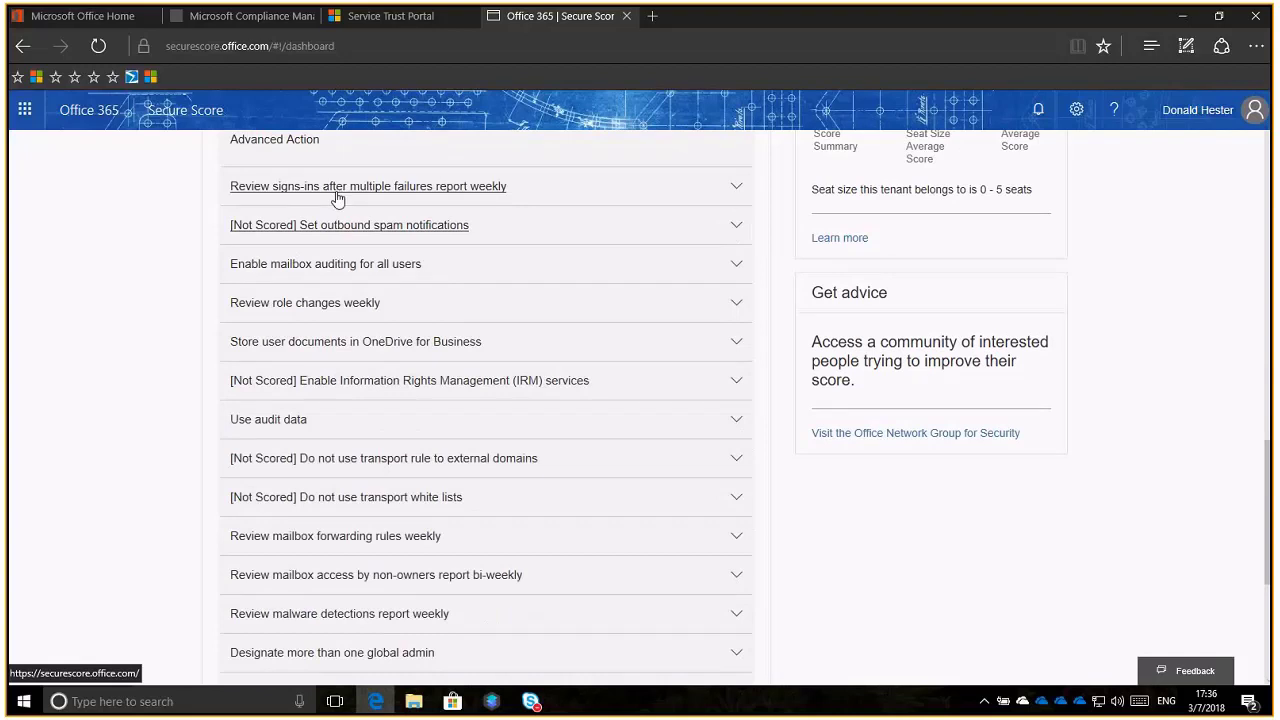
# Step: Expand the Review signs-ins after multiple failures report weekly action and launch its review report in Azure
pyautogui.click(736, 190)
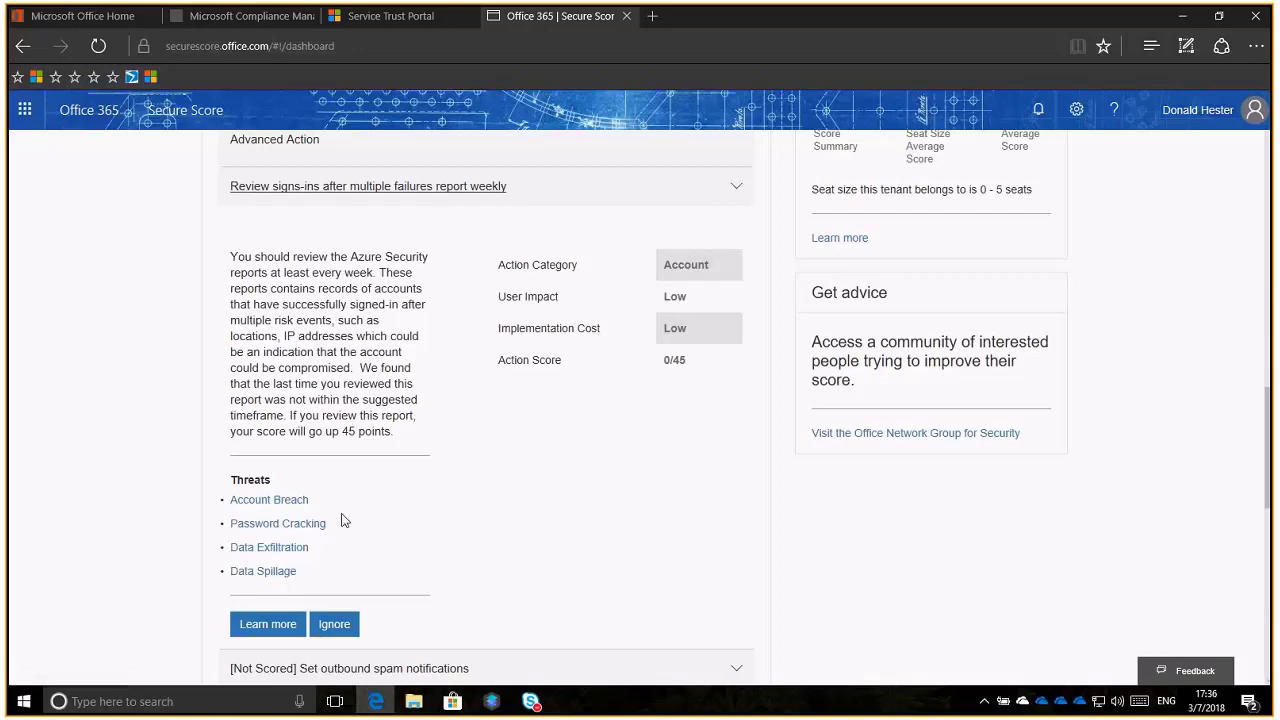
pyautogui.click(268, 624)
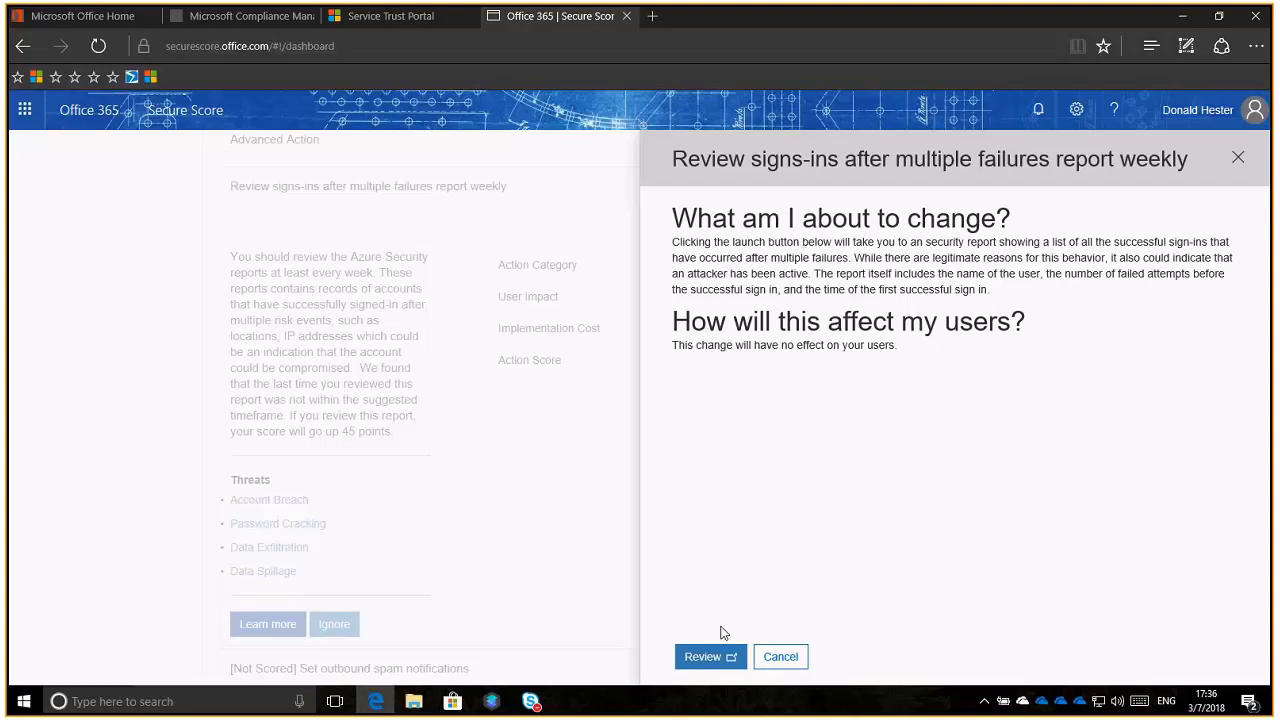
pyautogui.click(708, 658)
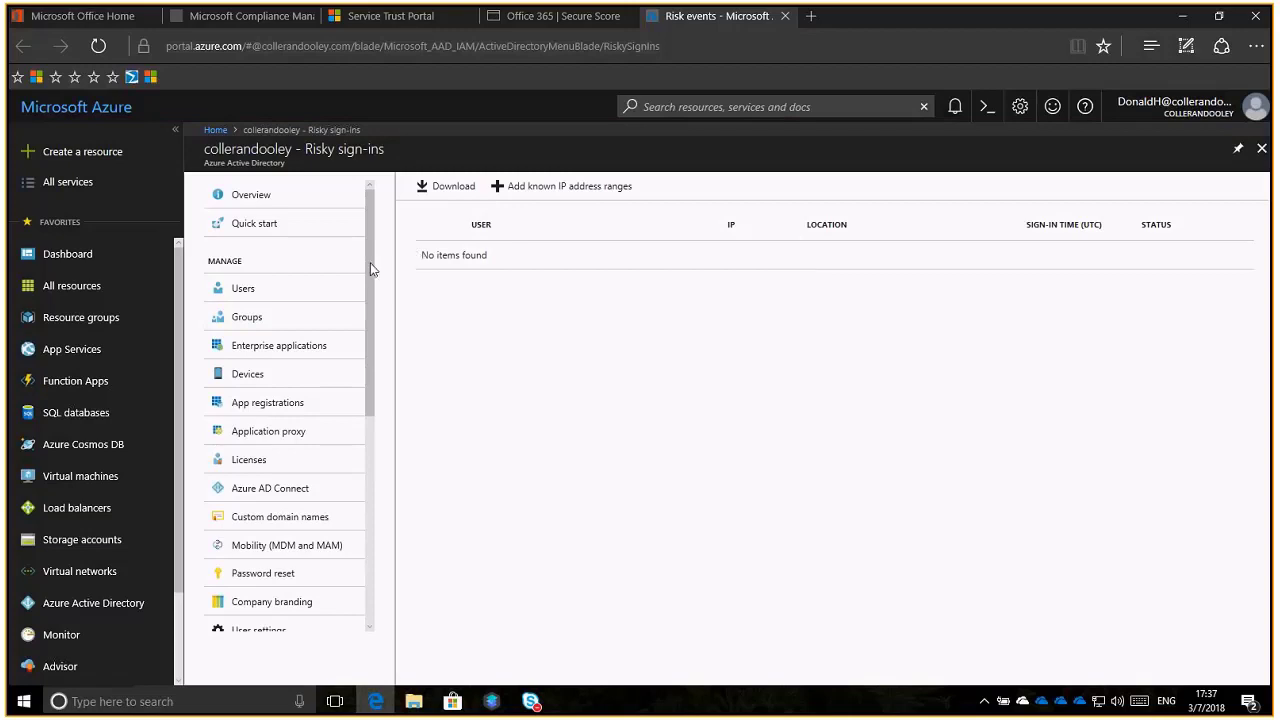
# Step: Examine the Risky sign-ins, Users flagged for risk and Sign-ins pages in Azure Active Directory
pyautogui.moveTo(369, 272)
pyautogui.mouseDown()
pyautogui.moveTo(369, 490)
pyautogui.moveTo(373, 257)
pyautogui.mouseUp()
pyautogui.moveTo(365, 261); pyautogui.dragTo(351, 508)
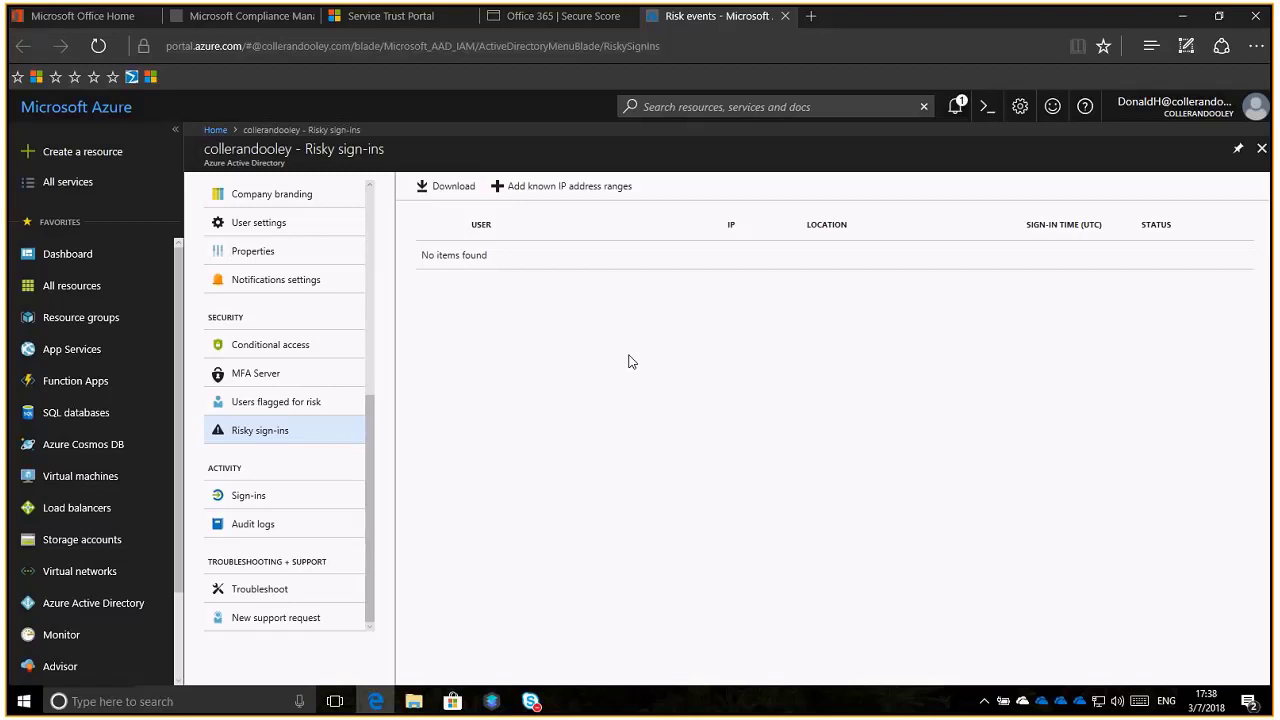
pyautogui.click(284, 410)
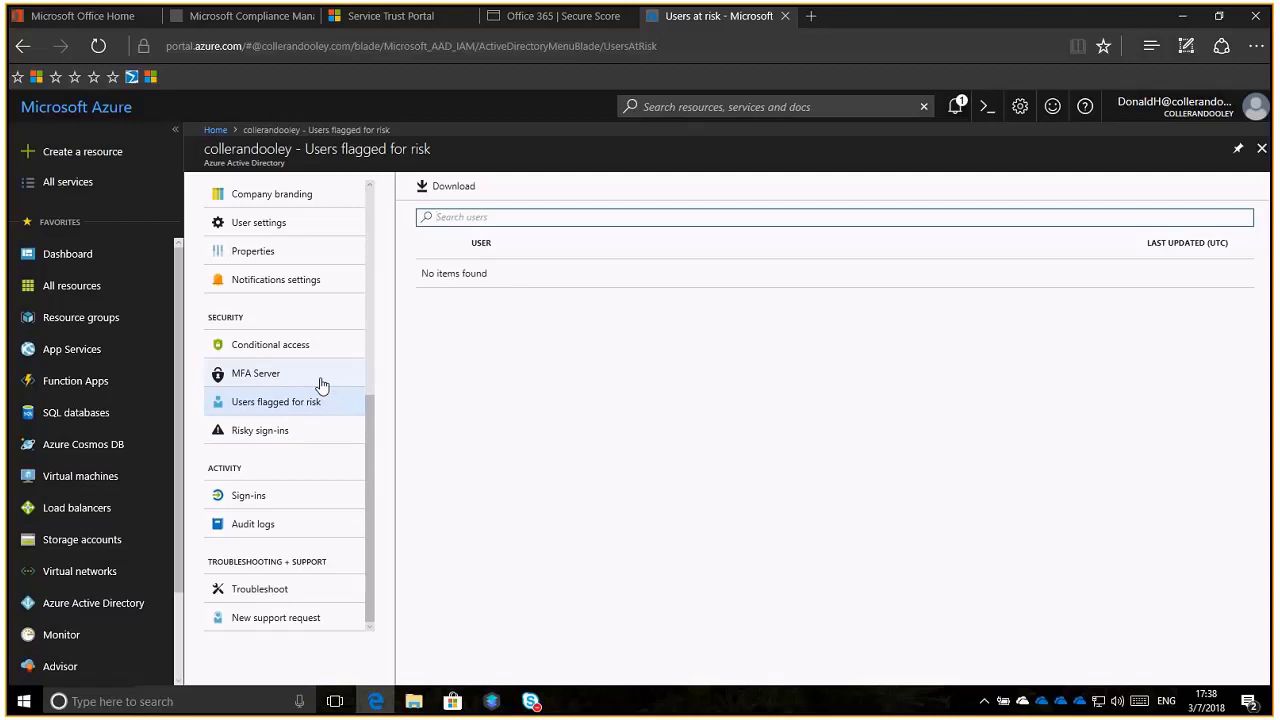
pyautogui.click(262, 503)
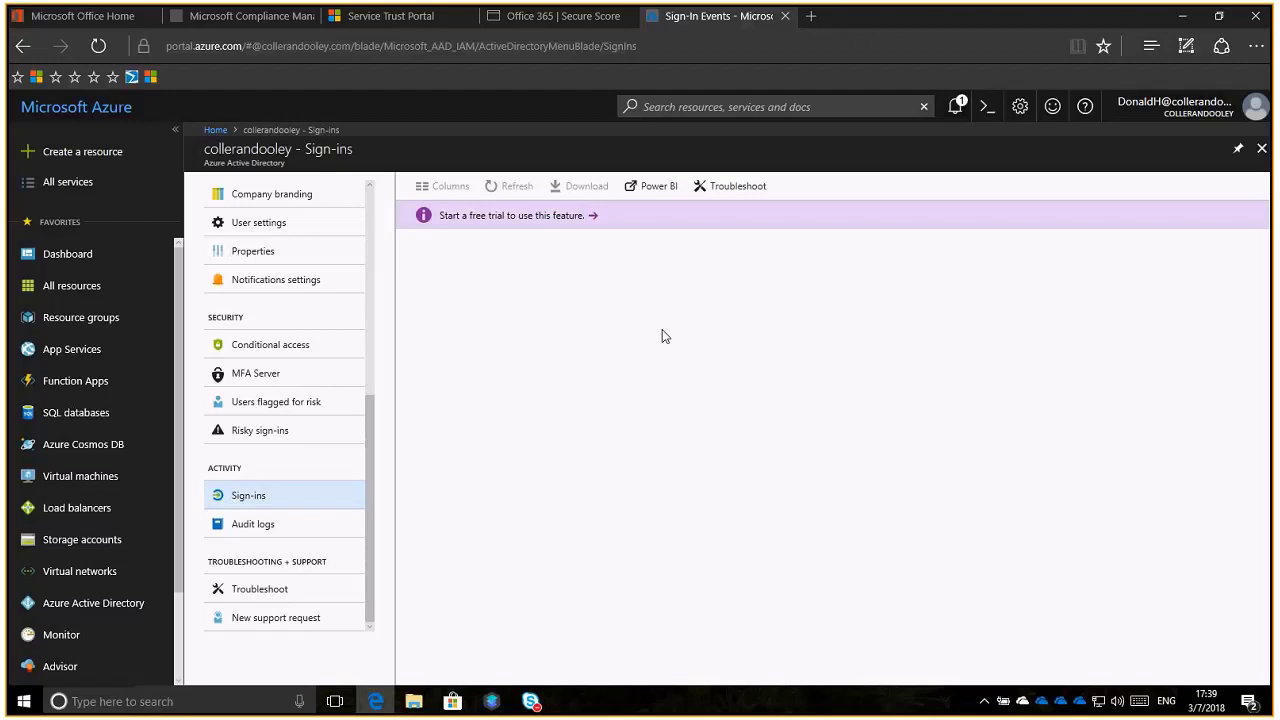
pyautogui.click(284, 432)
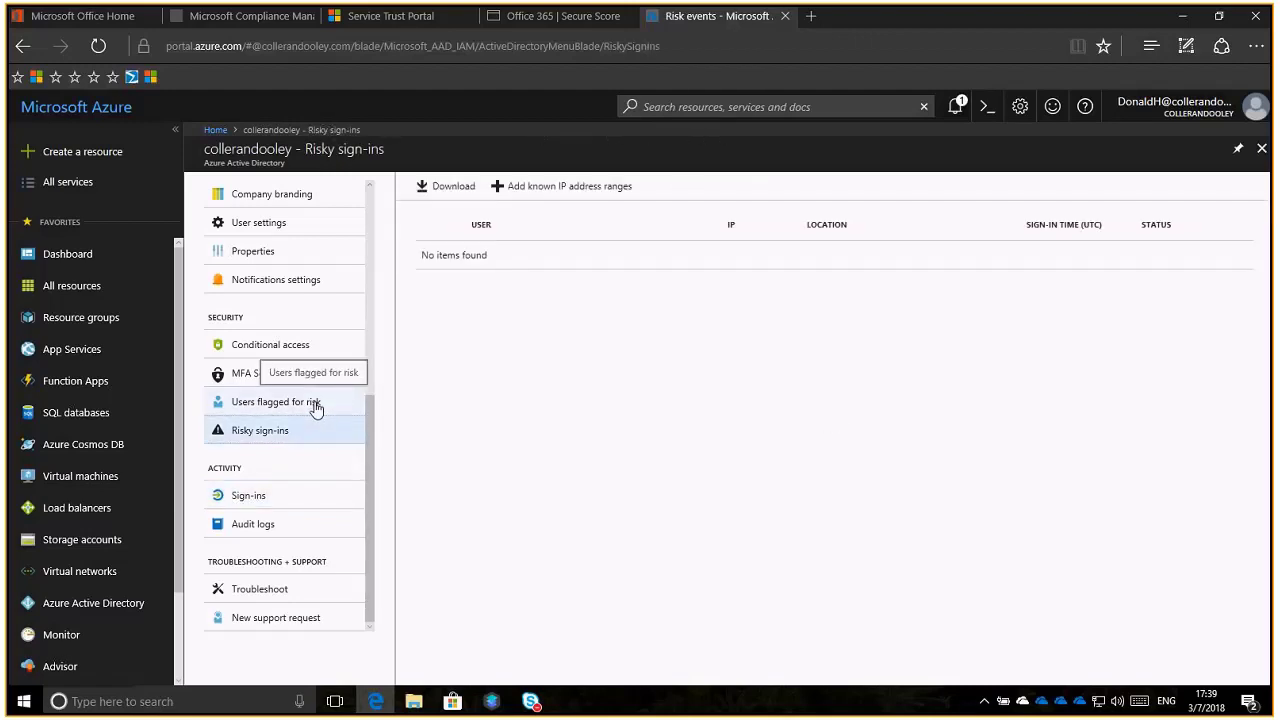
pyautogui.click(316, 408)
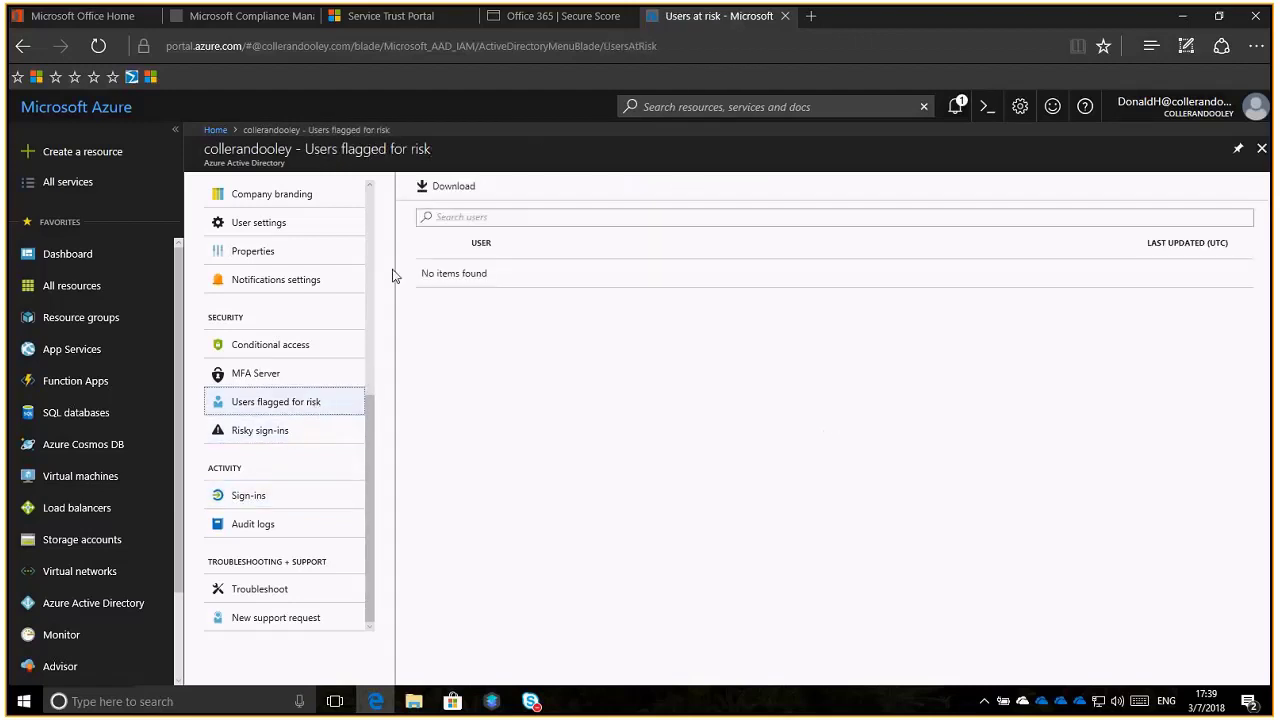
# Step: Return to Secure Score, dismiss the sign-ins review details, and reload the dashboard
pyautogui.click(557, 17)
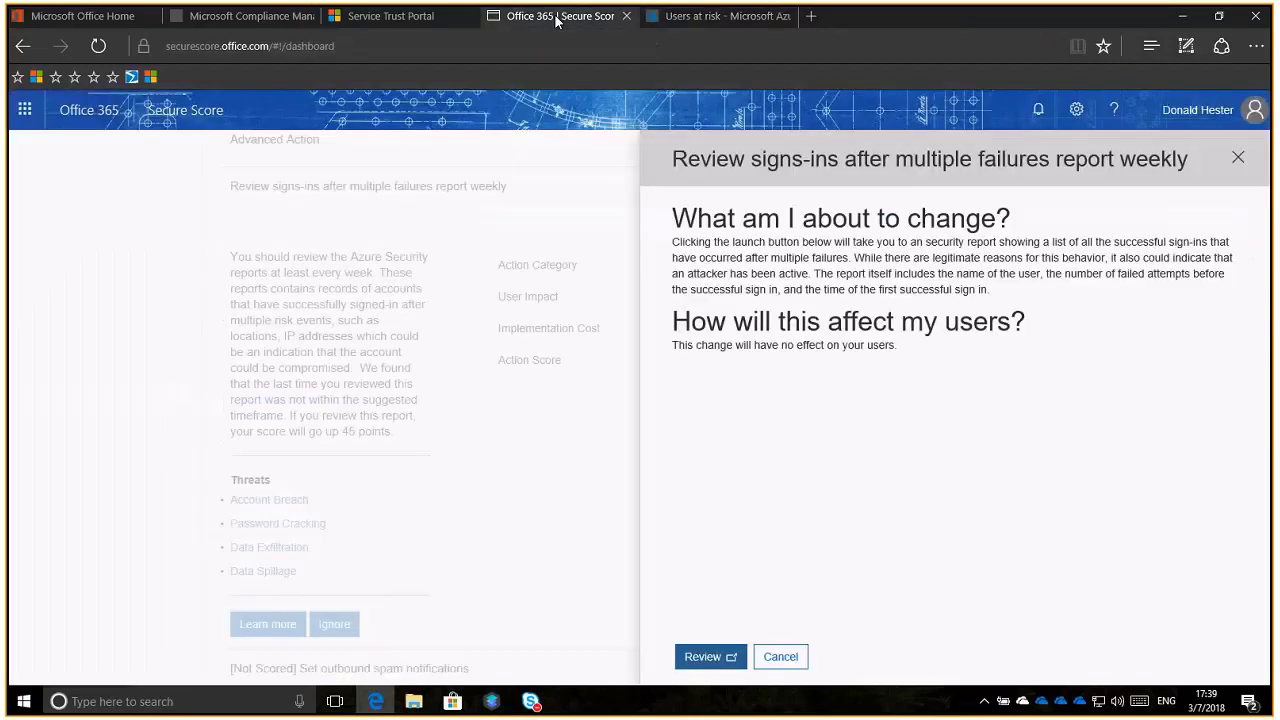
pyautogui.click(778, 658)
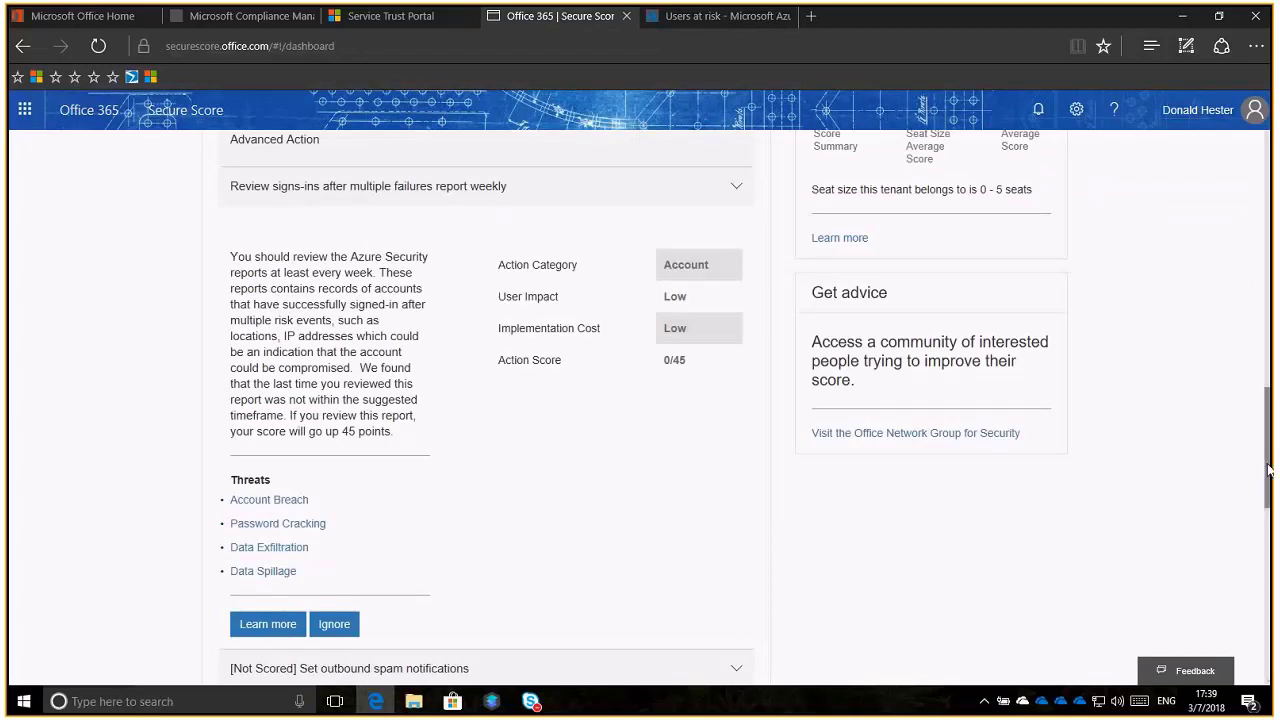
pyautogui.moveTo(1266, 430); pyautogui.dragTo(1268, 228)
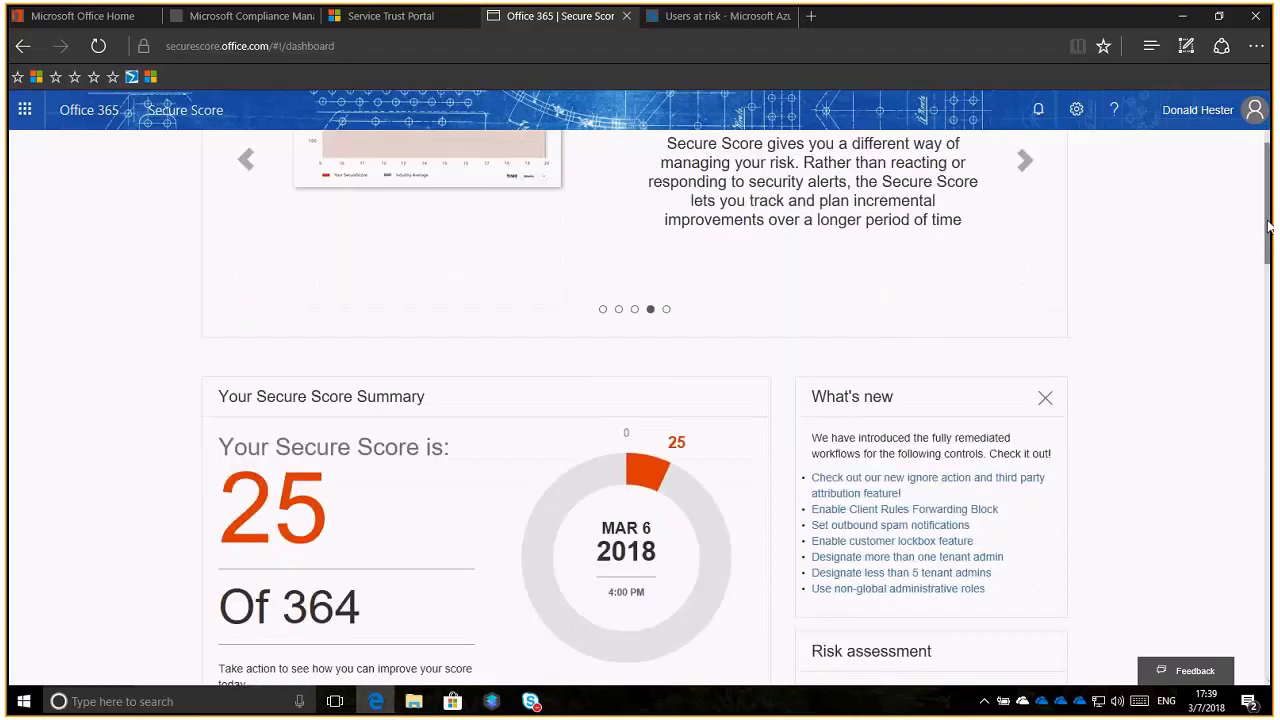
pyautogui.click(101, 48)
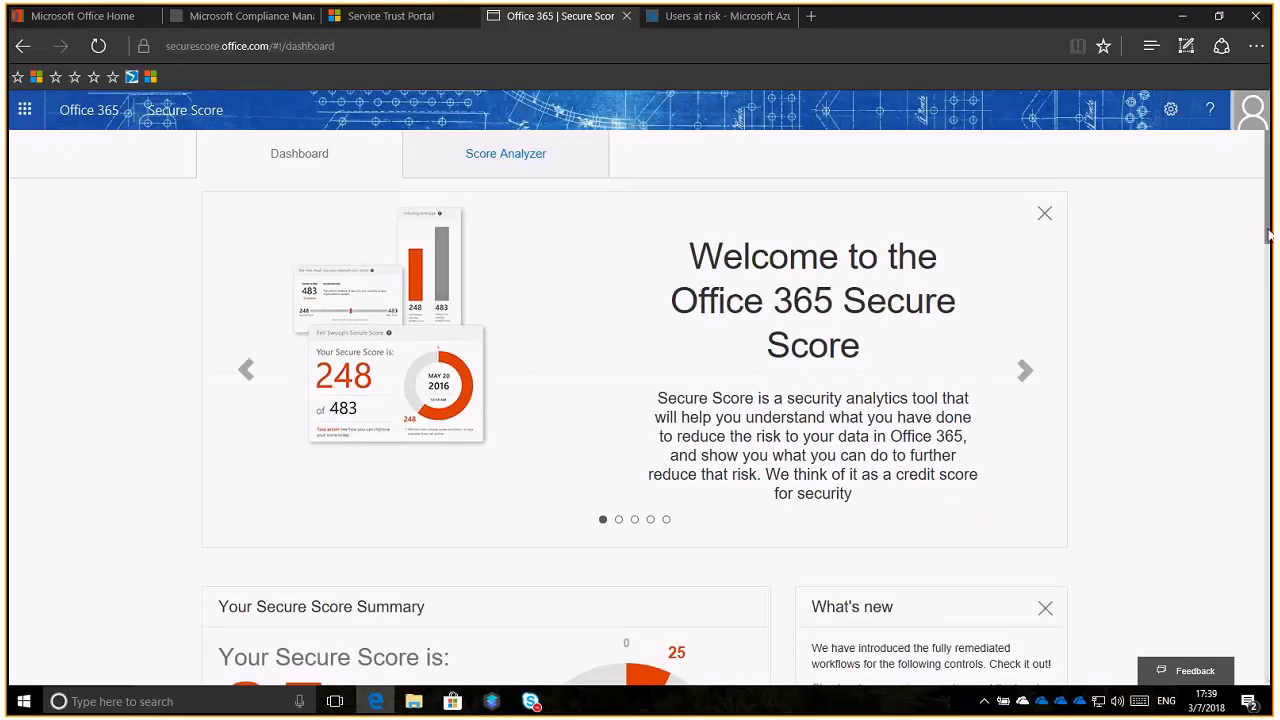
# Step: Expand the Review role changes weekly action, read its recommendation and threats, and launch its review of users in the admin center
pyautogui.moveTo(1268, 234); pyautogui.dragTo(1233, 582)
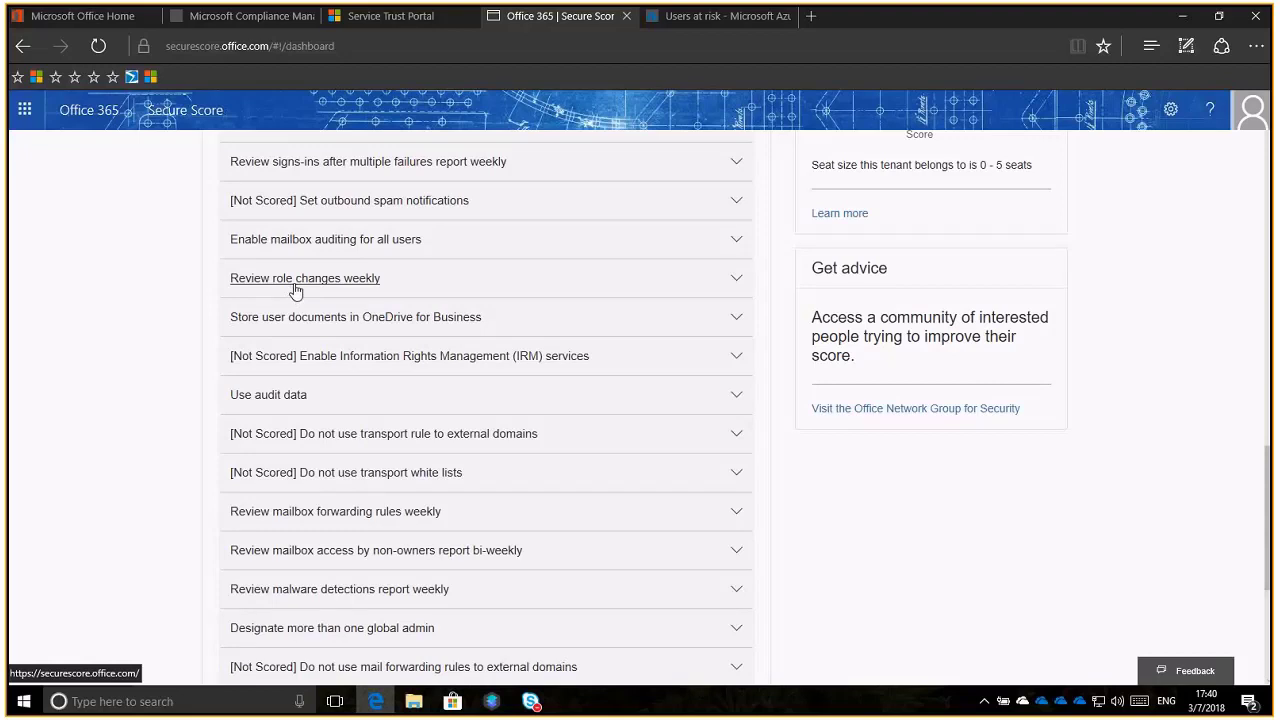
pyautogui.click(738, 280)
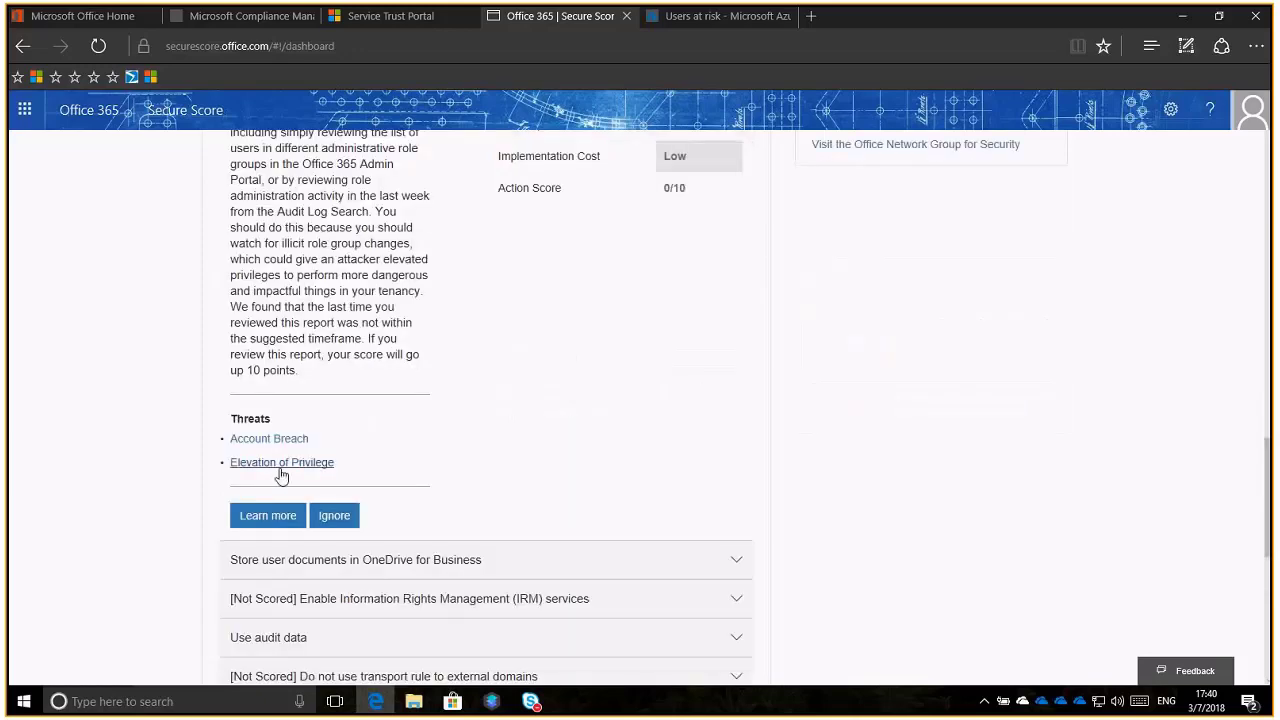
pyautogui.click(275, 520)
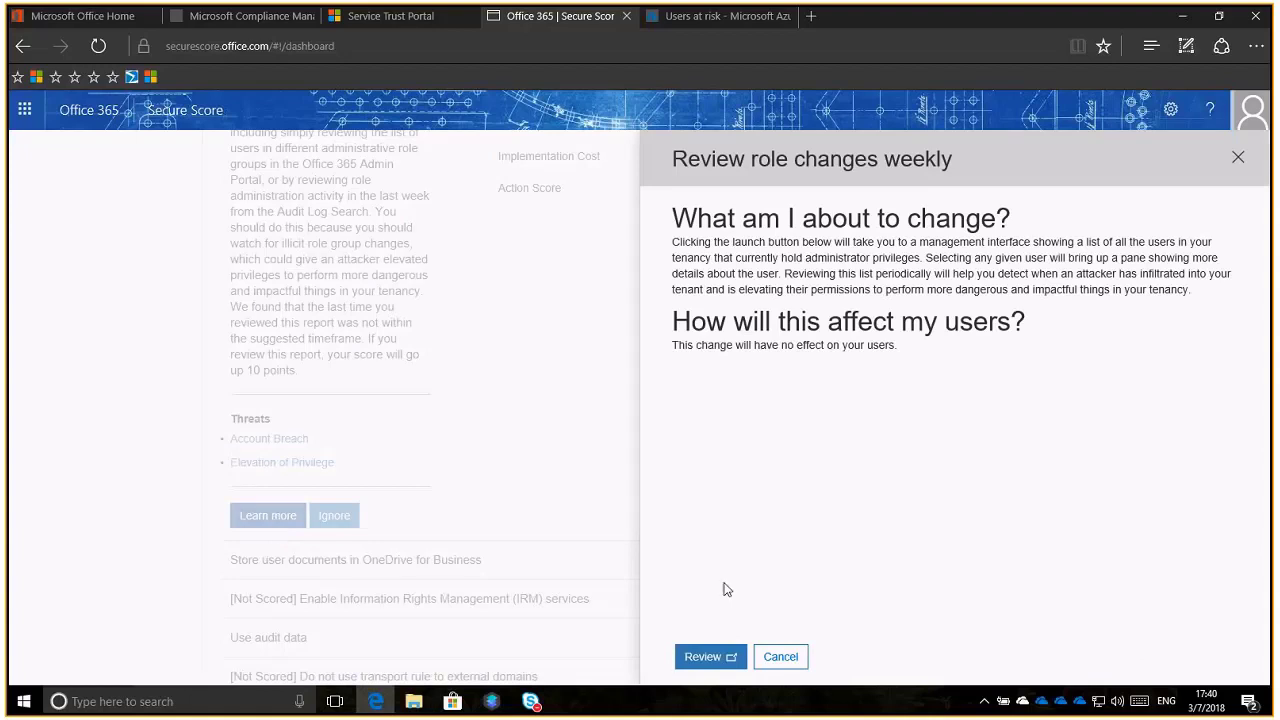
pyautogui.click(712, 657)
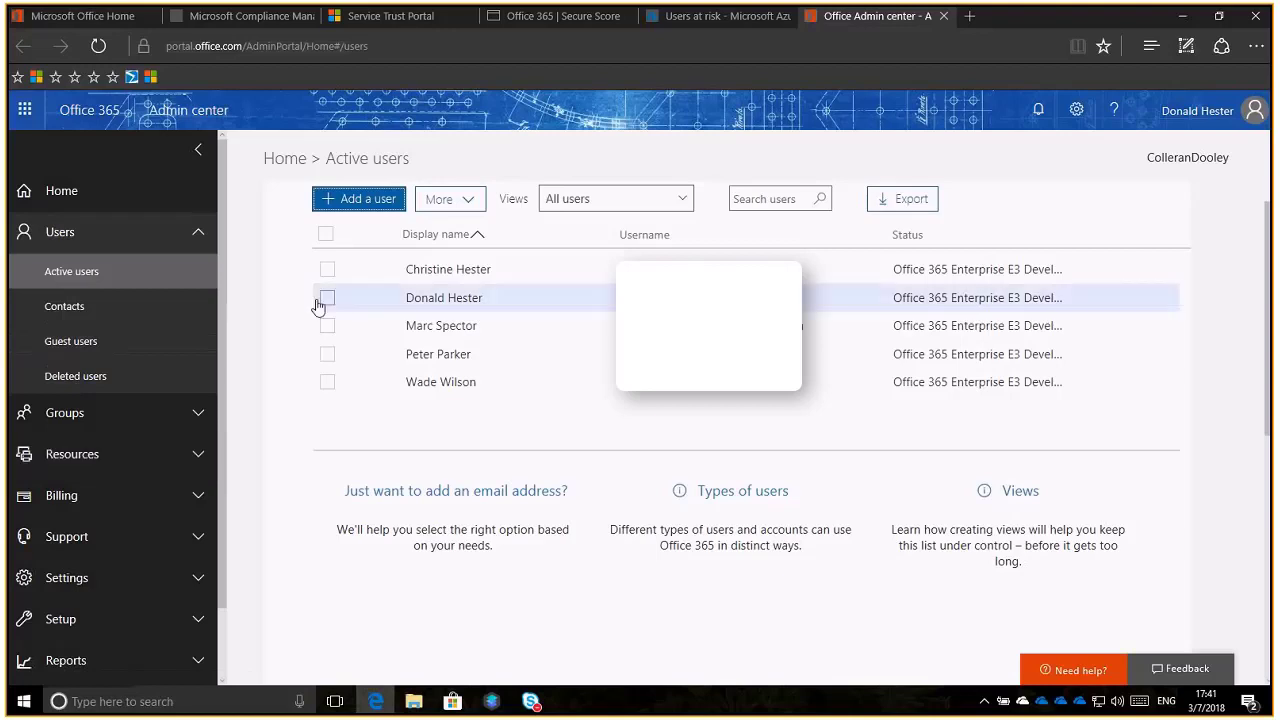
# Step: Go to the Office 365 Admin center home and open the Security & Compliance admin center from there
pyautogui.click(24, 112)
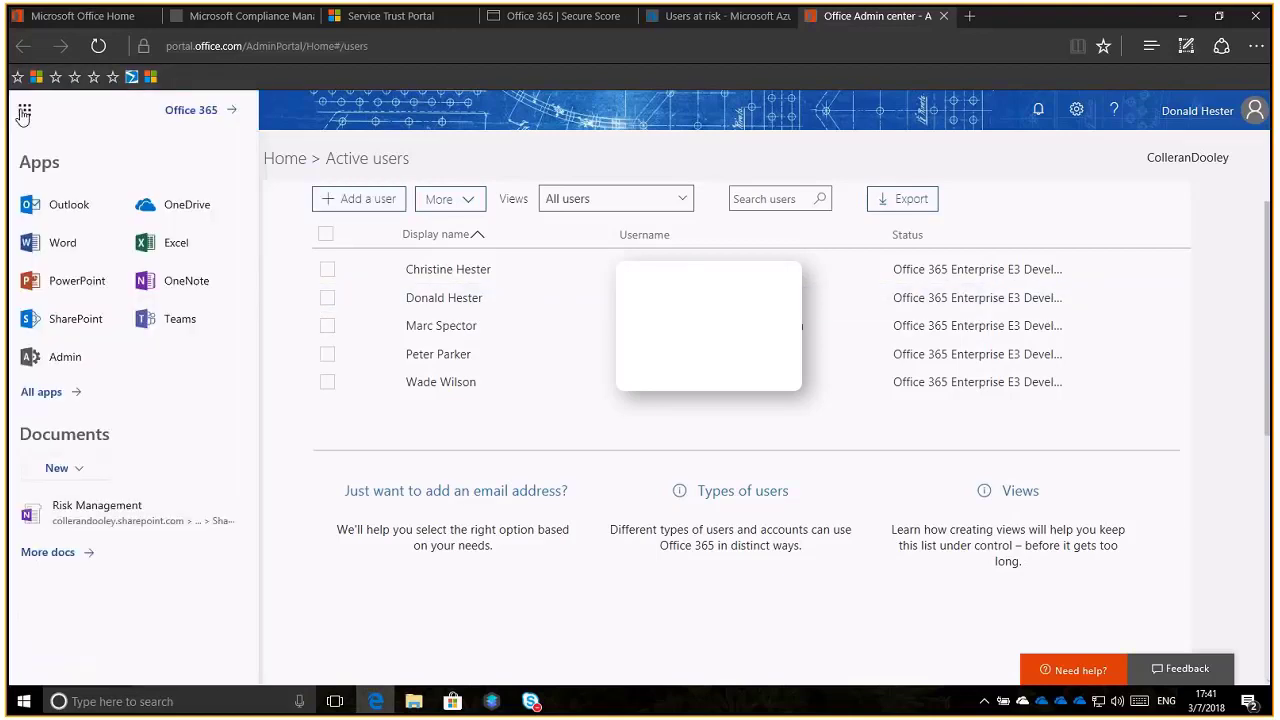
pyautogui.click(55, 360)
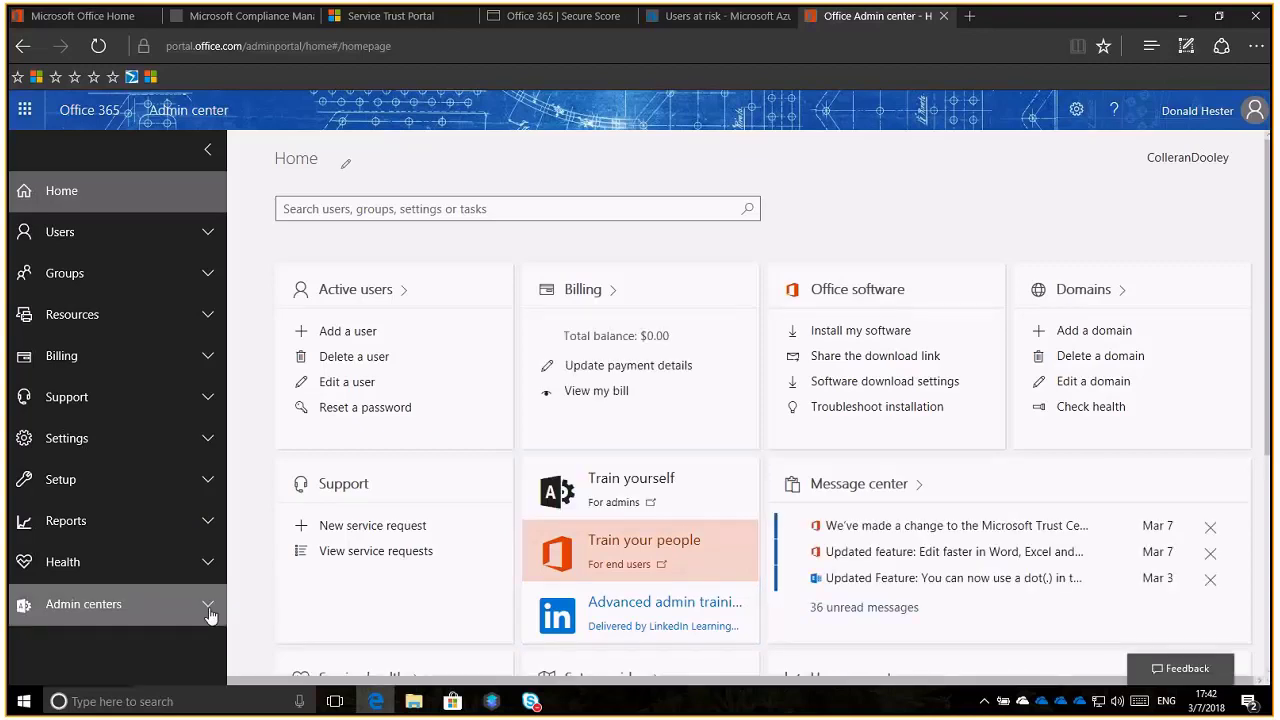
pyautogui.click(209, 612)
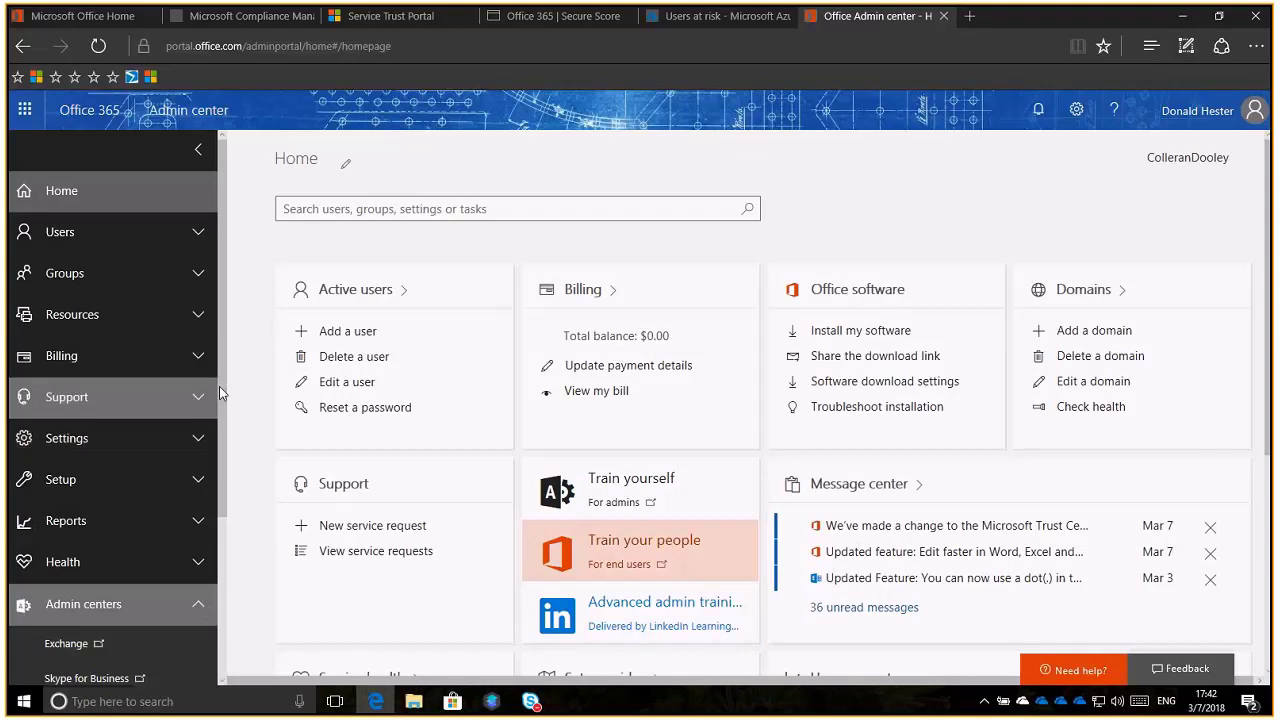
pyautogui.scroll(-3, 224, 608)
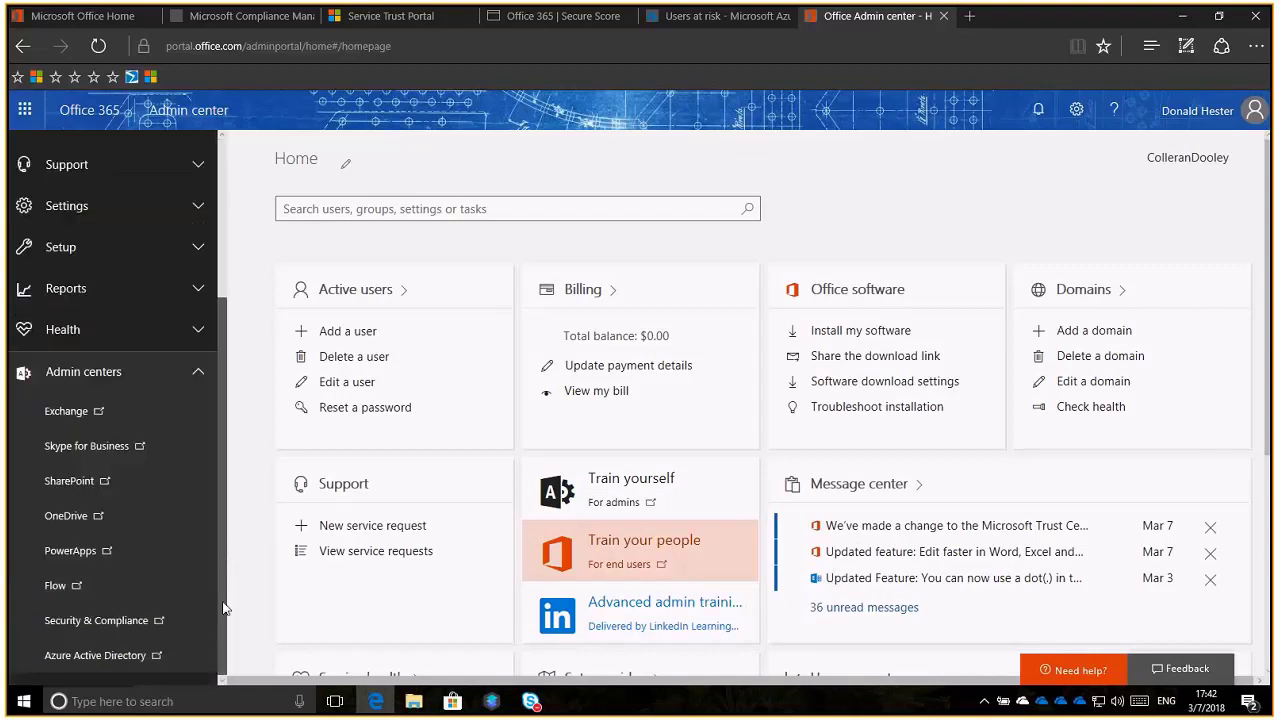
pyautogui.click(90, 622)
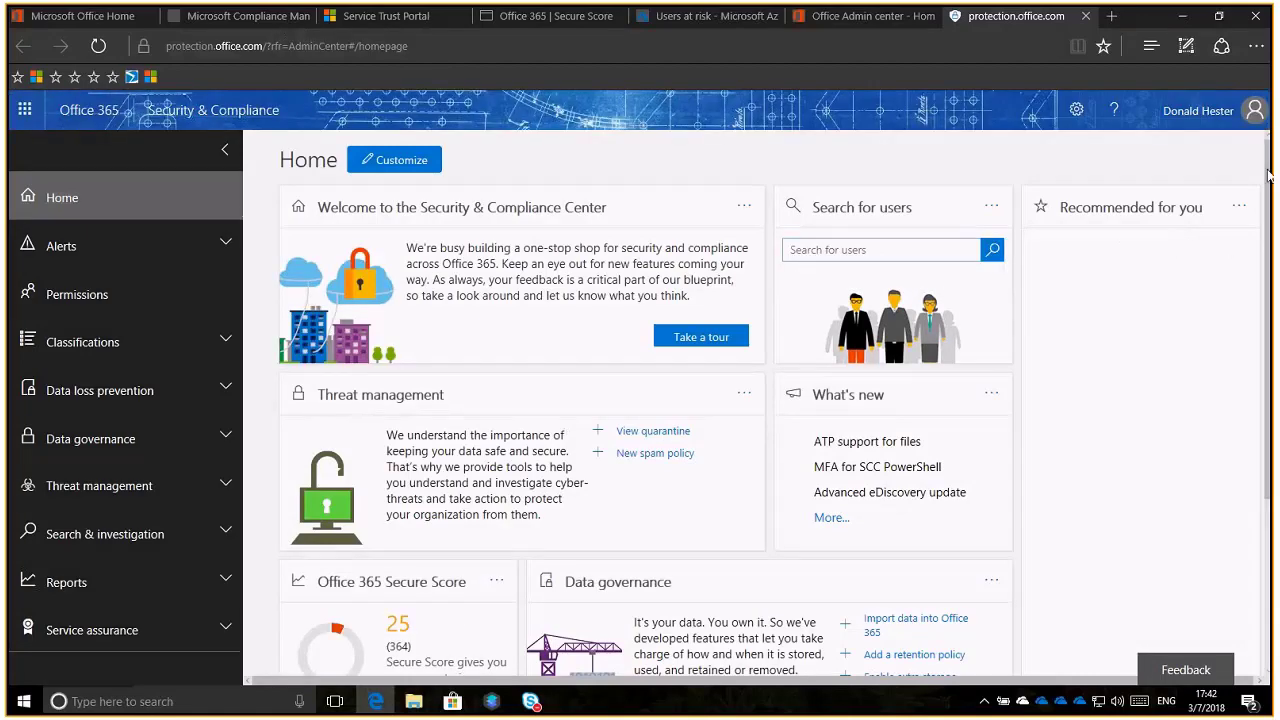
# Step: Open Secure Score from the Security & Compliance home page and show the export options for the score over time
pyautogui.moveTo(1268, 175); pyautogui.dragTo(1262, 328)
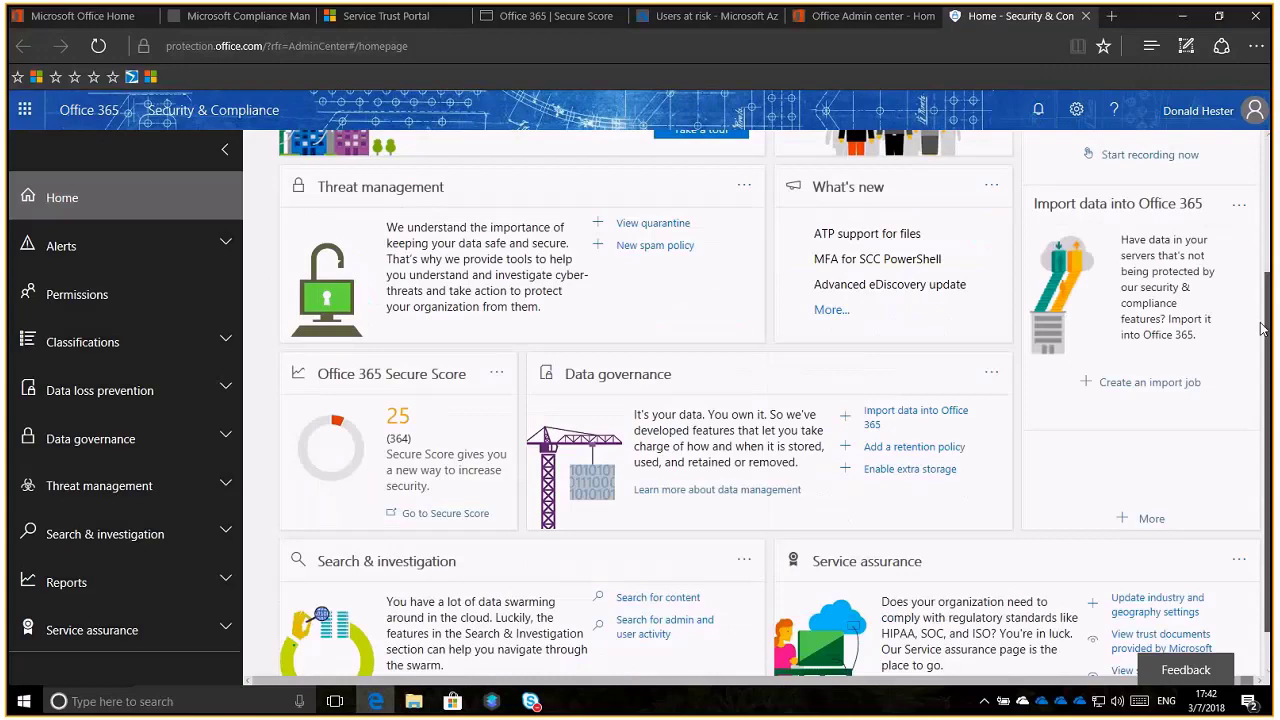
pyautogui.scroll(-1, 470, 422)
pyautogui.click(440, 481)
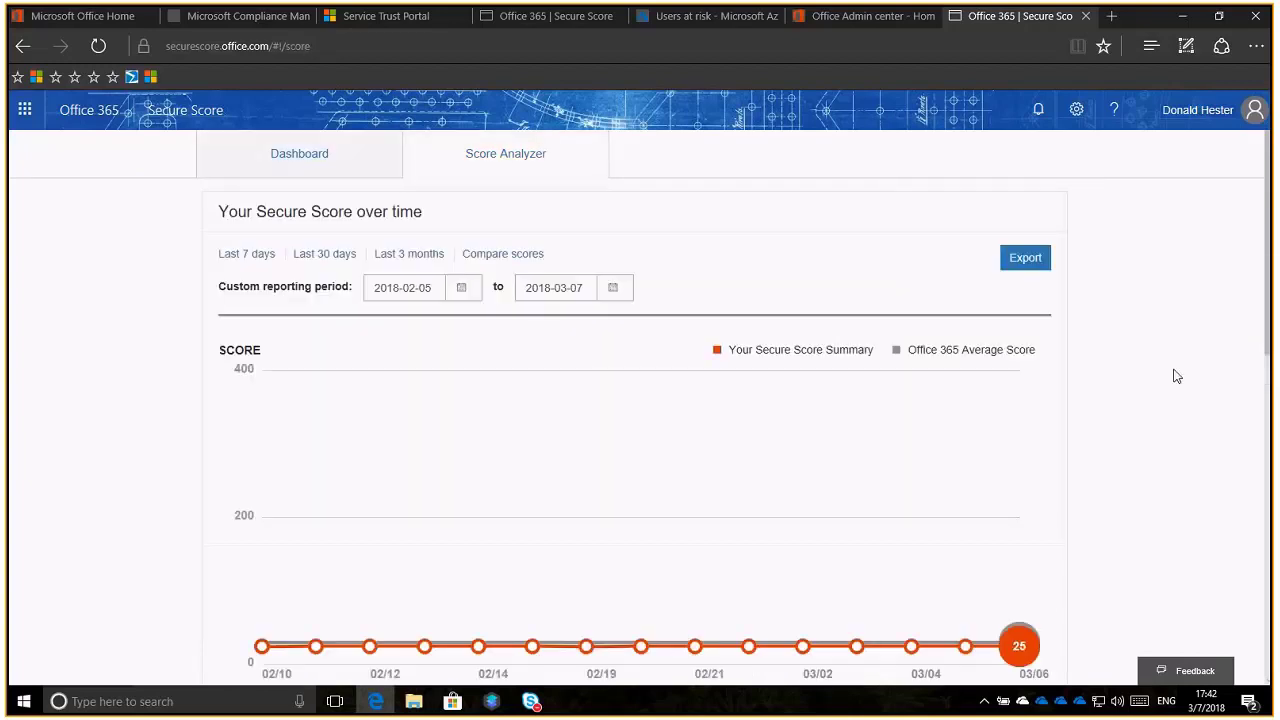
pyautogui.moveTo(1266, 214)
pyautogui.mouseDown()
pyautogui.moveTo(1262, 553)
pyautogui.moveTo(1272, 228)
pyautogui.mouseUp()
pyautogui.click(1034, 264)
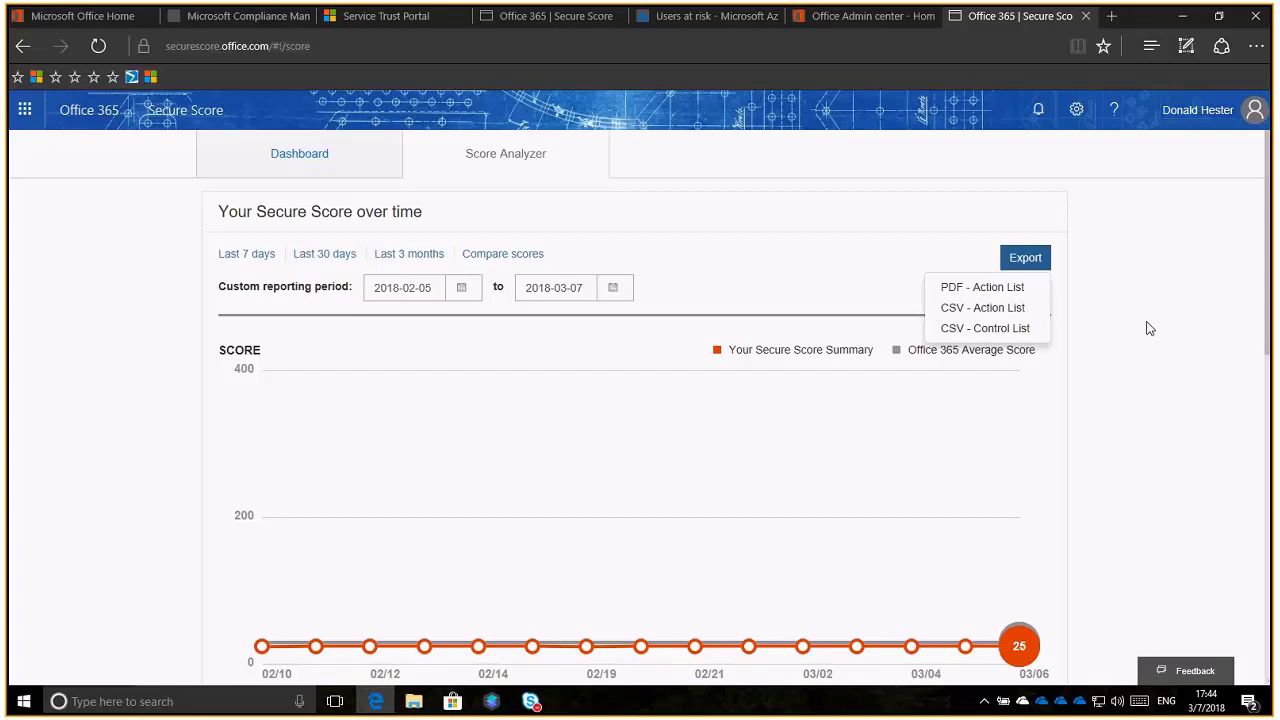
# Step: Return to the Secure Score dashboard and review the score summary, what's new, risk assessment and introductory disclaimer
pyautogui.click(297, 156)
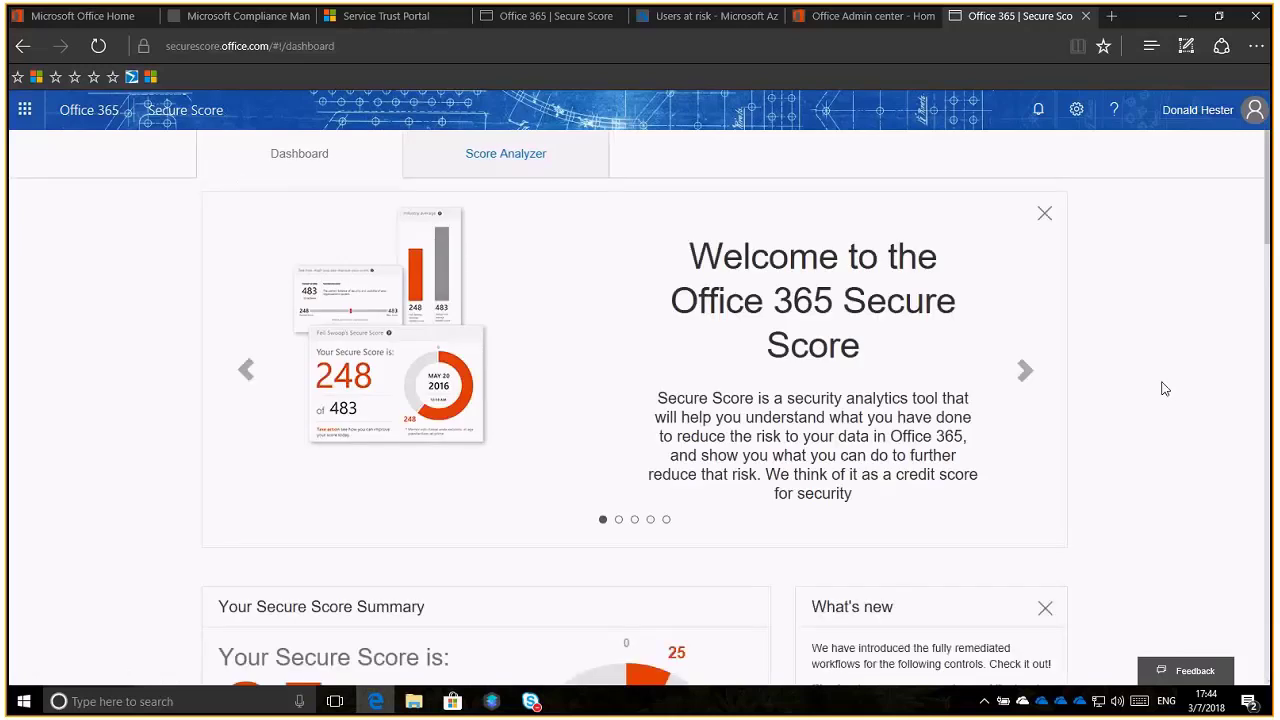
pyautogui.scroll(-3, 1268, 250)
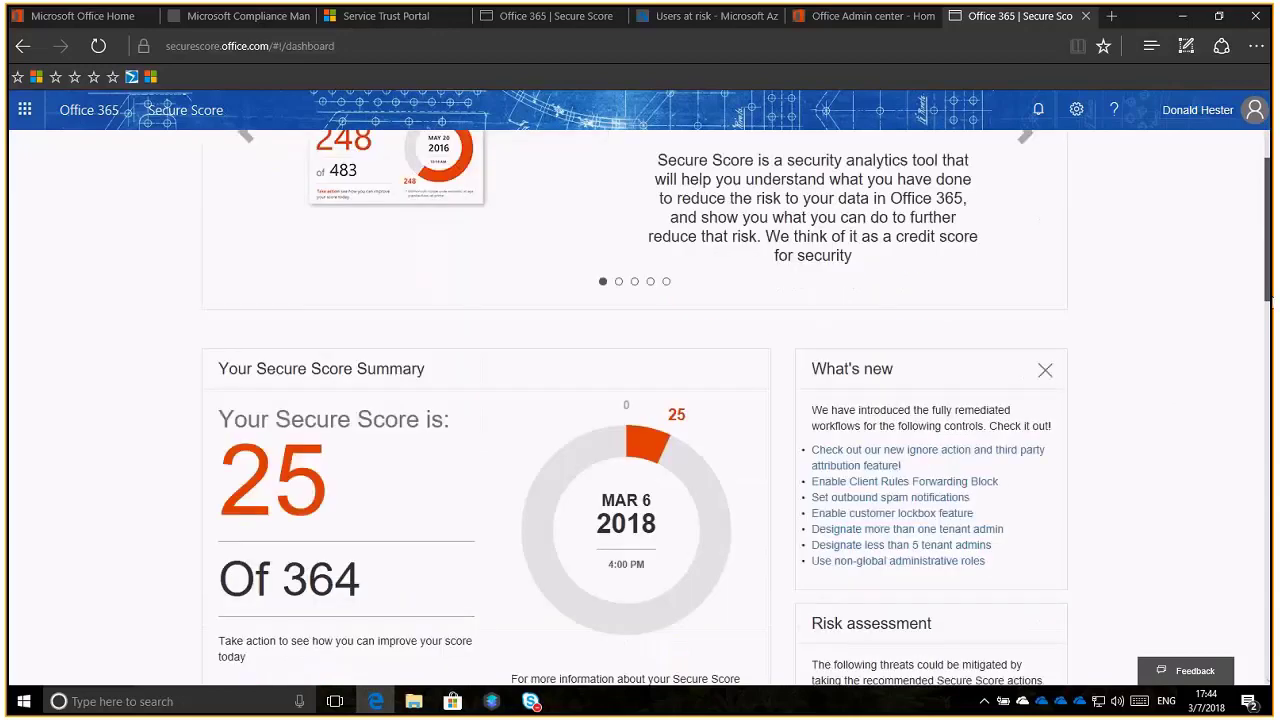
pyautogui.scroll(-2, 608, 477)
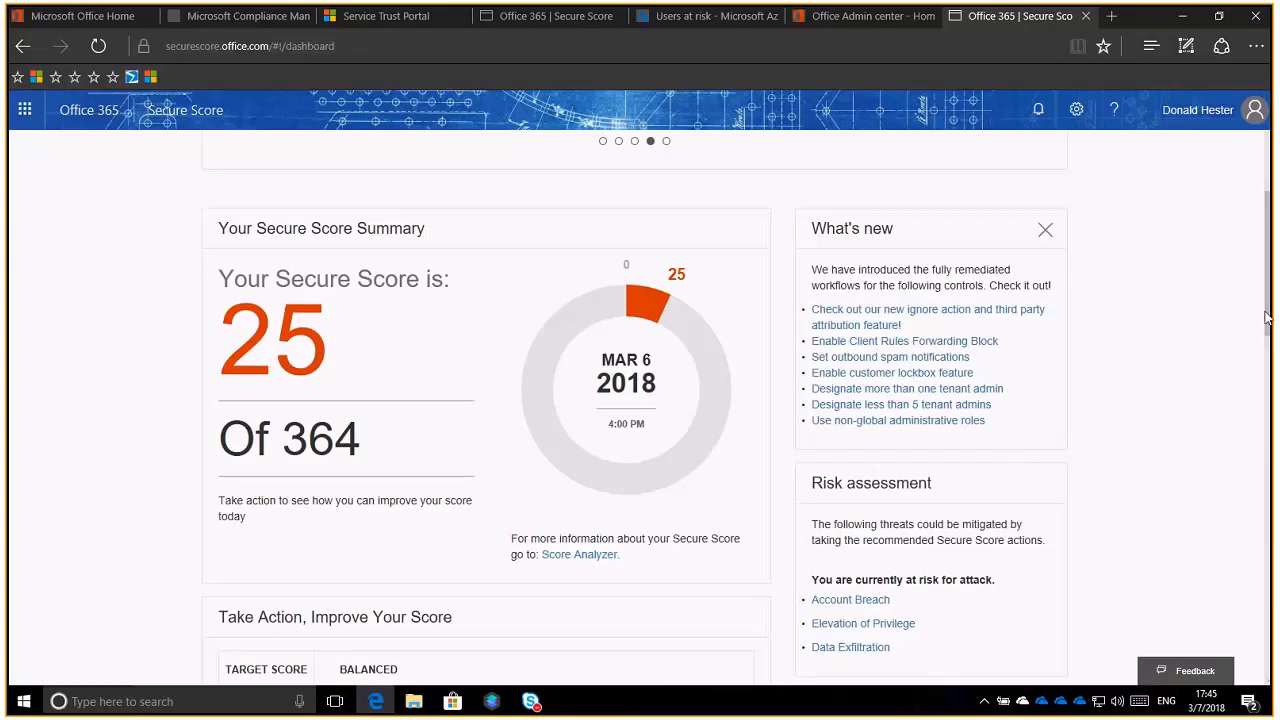
pyautogui.moveTo(1267, 318); pyautogui.dragTo(1270, 236)
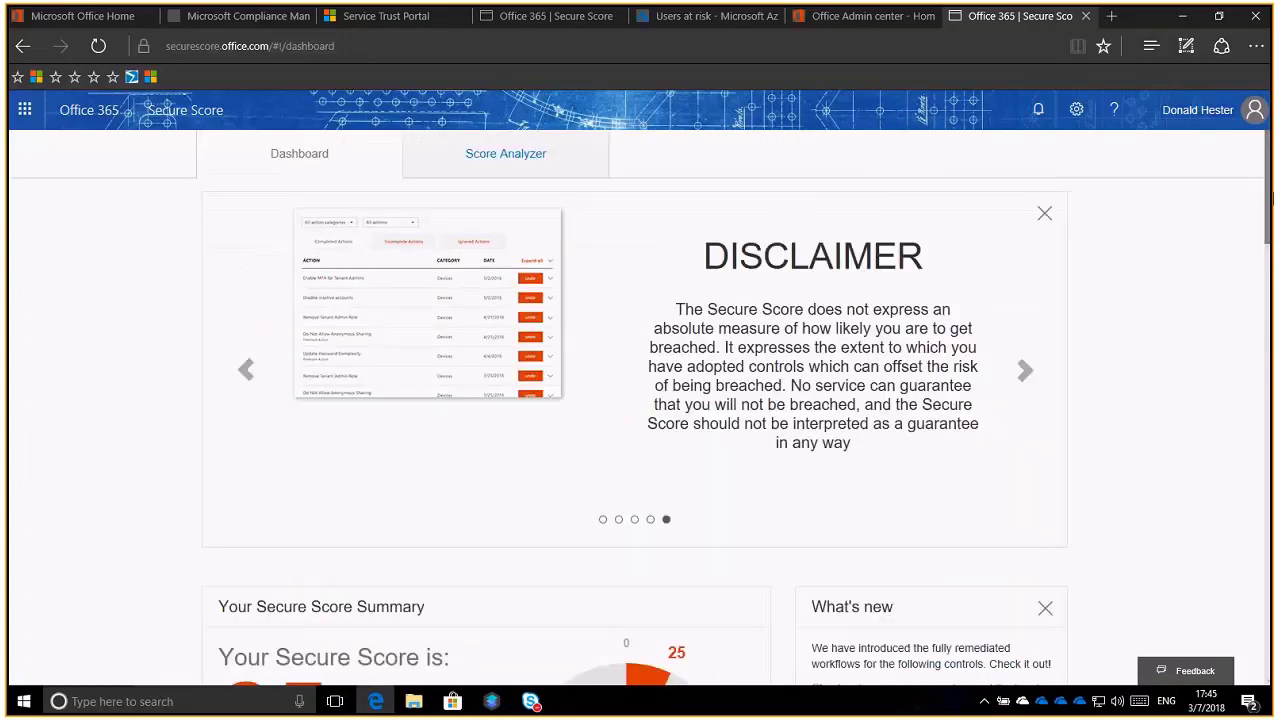